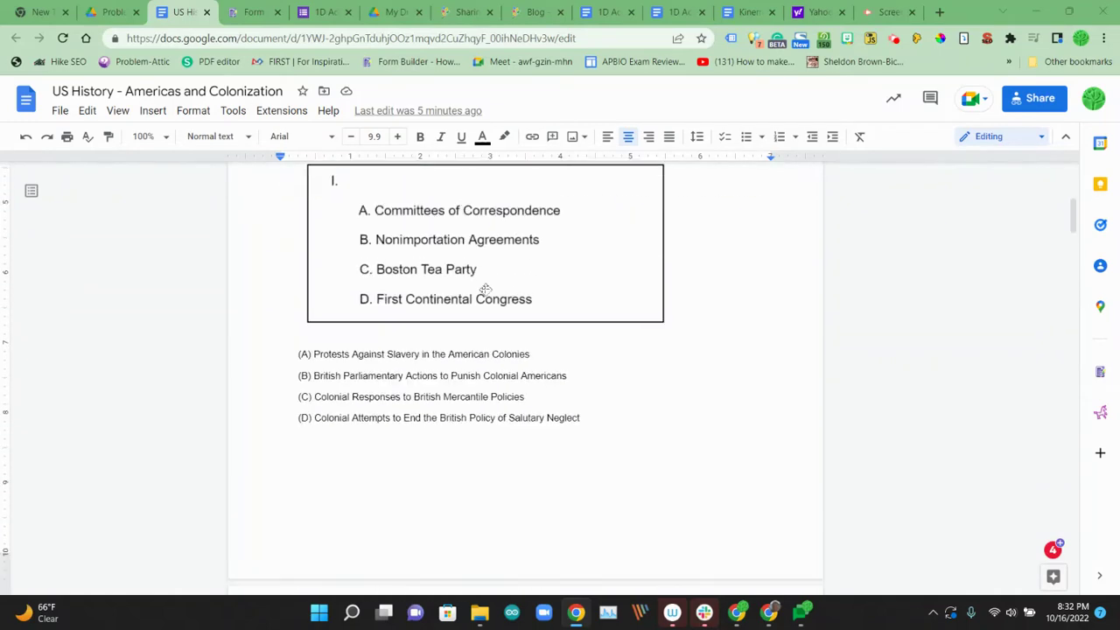
Scroll the US History quiz document down to the westward colonial movement map question
{"action": "scroll", "coordinate": [485, 289], "scroll_direction": "down", "scroll_amount": 3}
{"action": "scroll", "coordinate": [485, 288], "scroll_direction": "down", "scroll_amount": 3}
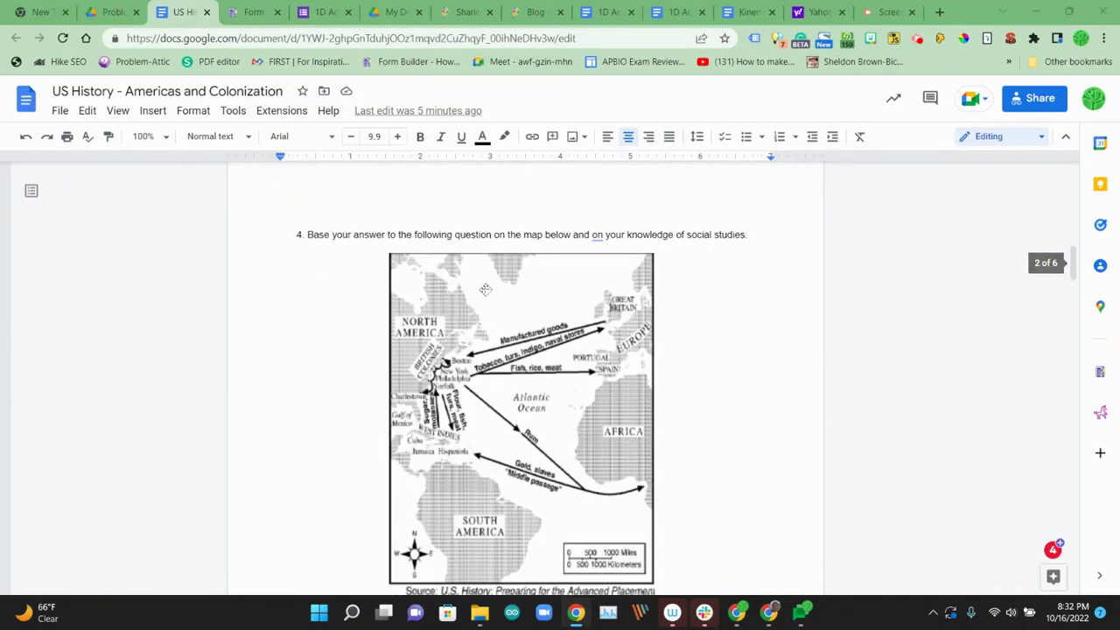
{"action": "scroll", "coordinate": [486, 288], "scroll_direction": "down", "scroll_amount": 5}
{"action": "scroll", "coordinate": [485, 289], "scroll_direction": "down", "scroll_amount": 5}
{"action": "scroll", "coordinate": [485, 289], "scroll_direction": "down", "scroll_amount": 1}
{"action": "scroll", "coordinate": [488, 271], "scroll_direction": "down", "scroll_amount": 2}
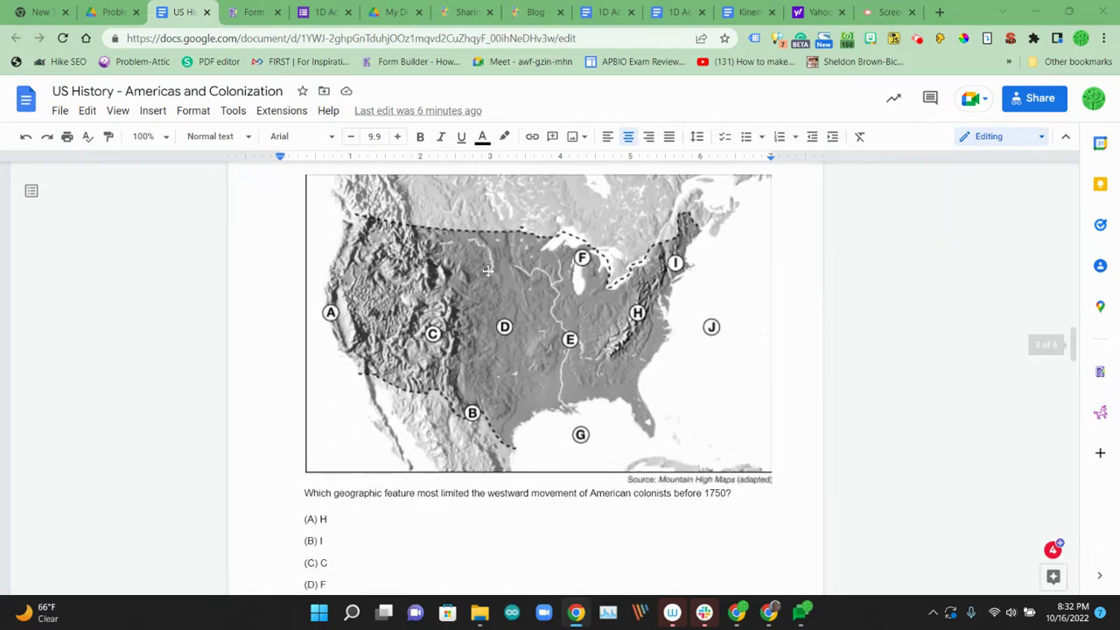
{"action": "scroll", "coordinate": [487, 271], "scroll_direction": "down", "scroll_amount": 3}
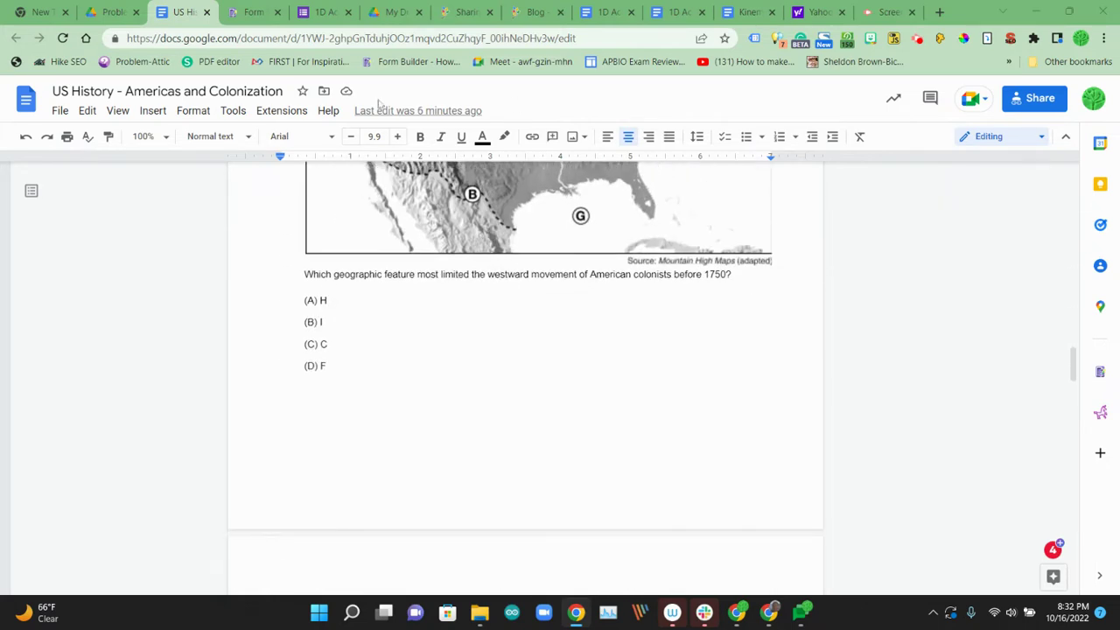
Launch Form Builder Plus and fetch questions from the full document
{"action": "left_click", "coordinate": [1100, 374]}
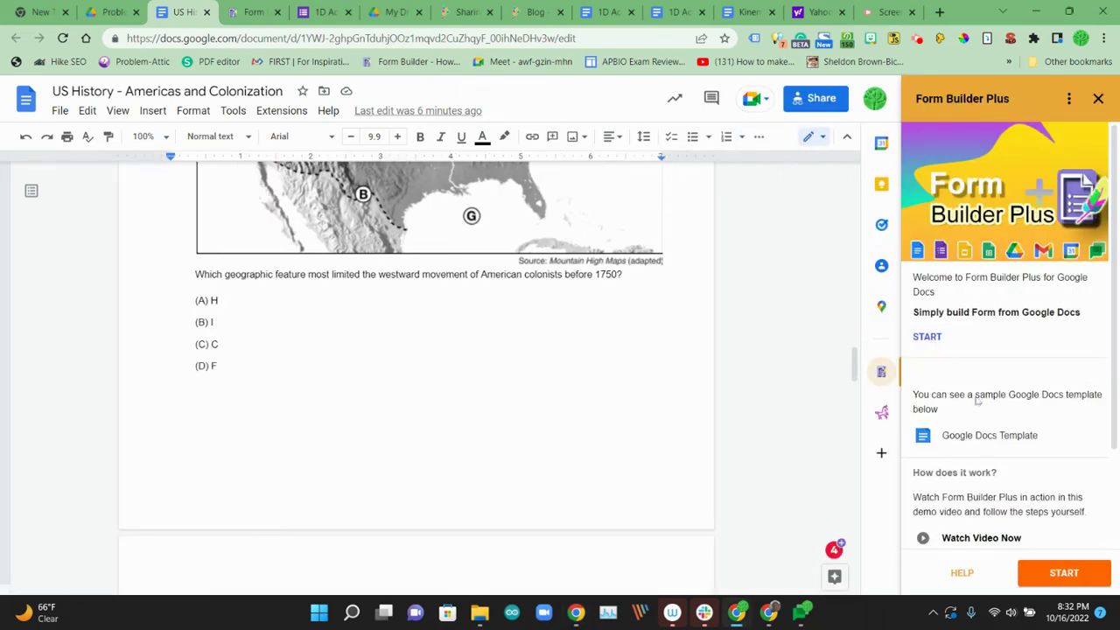
{"action": "left_click", "coordinate": [1065, 575]}
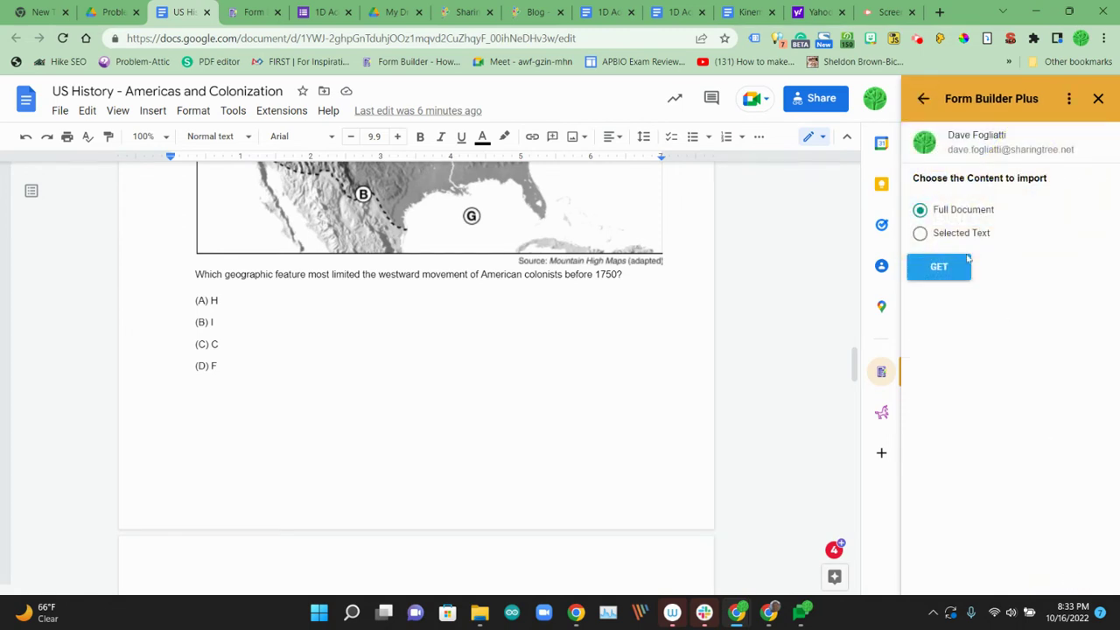
{"action": "left_click", "coordinate": [958, 268]}
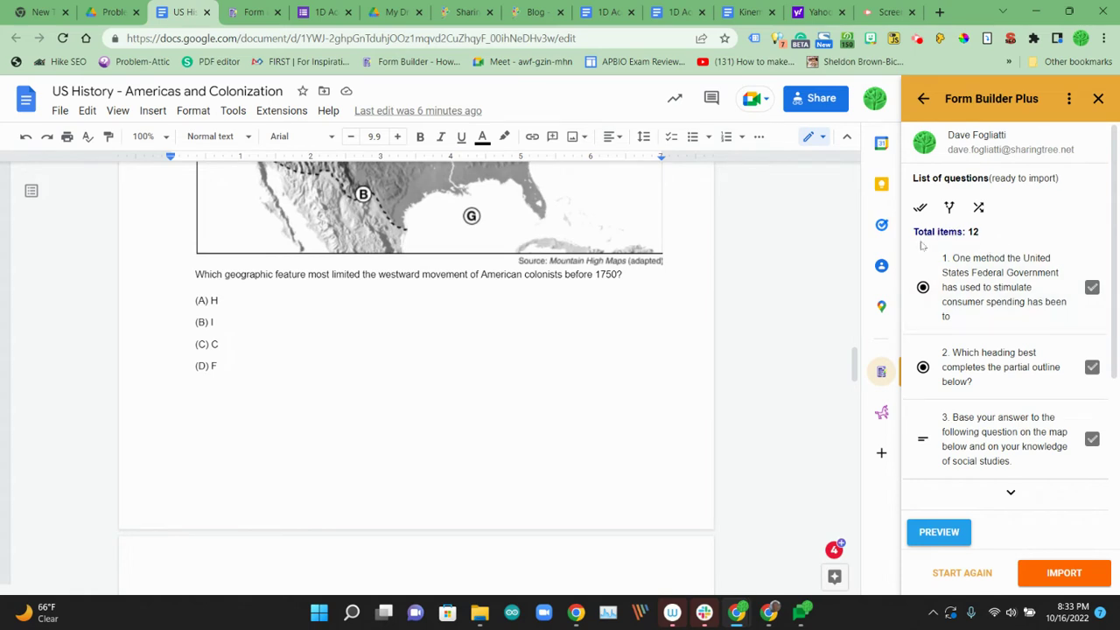
Expand the extracted list to show all 12 questions
{"action": "scroll", "coordinate": [1006, 424], "scroll_direction": "down", "scroll_amount": 1}
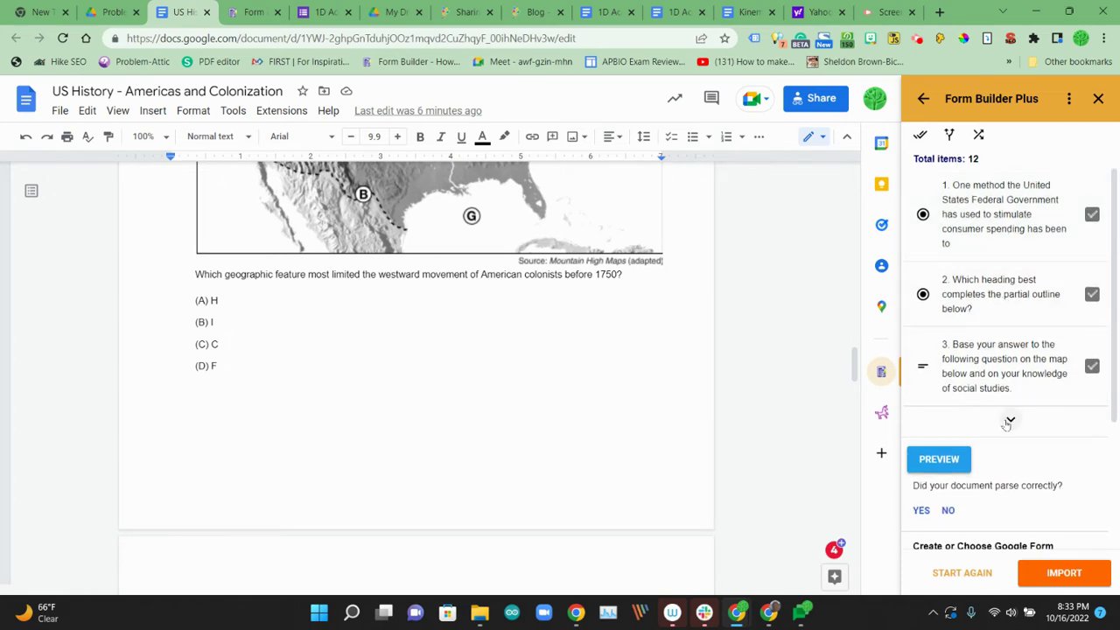
{"action": "left_click", "coordinate": [1008, 421]}
{"action": "scroll", "coordinate": [1009, 425], "scroll_direction": "down", "scroll_amount": 2}
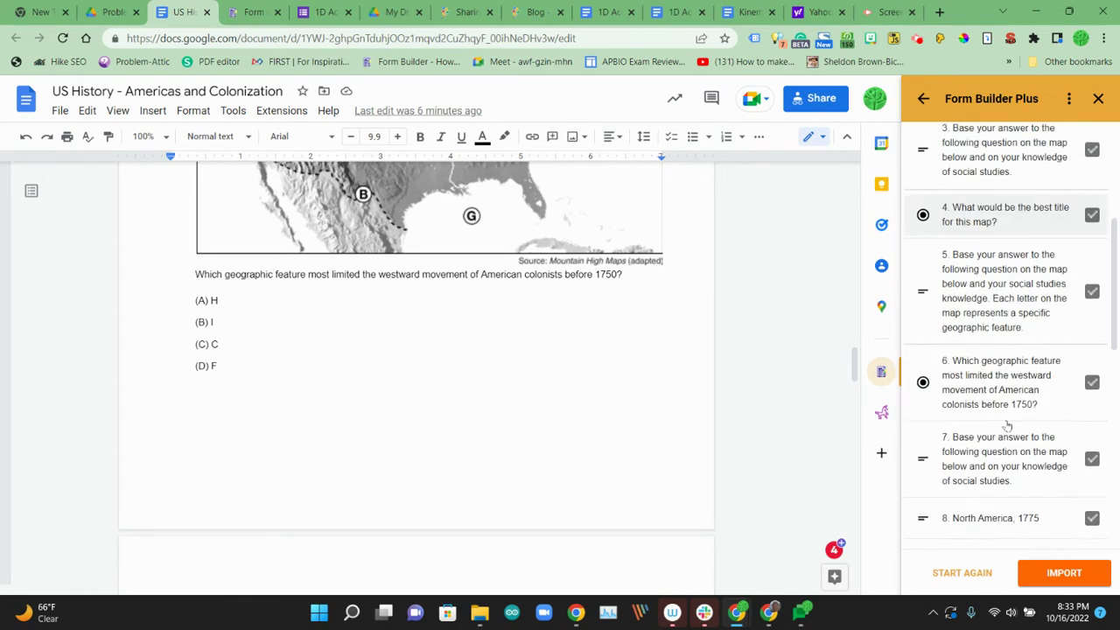
{"action": "scroll", "coordinate": [1009, 425], "scroll_direction": "down", "scroll_amount": 4}
{"action": "scroll", "coordinate": [1009, 425], "scroll_direction": "down", "scroll_amount": 3}
{"action": "scroll", "coordinate": [1009, 427], "scroll_direction": "down", "scroll_amount": 1}
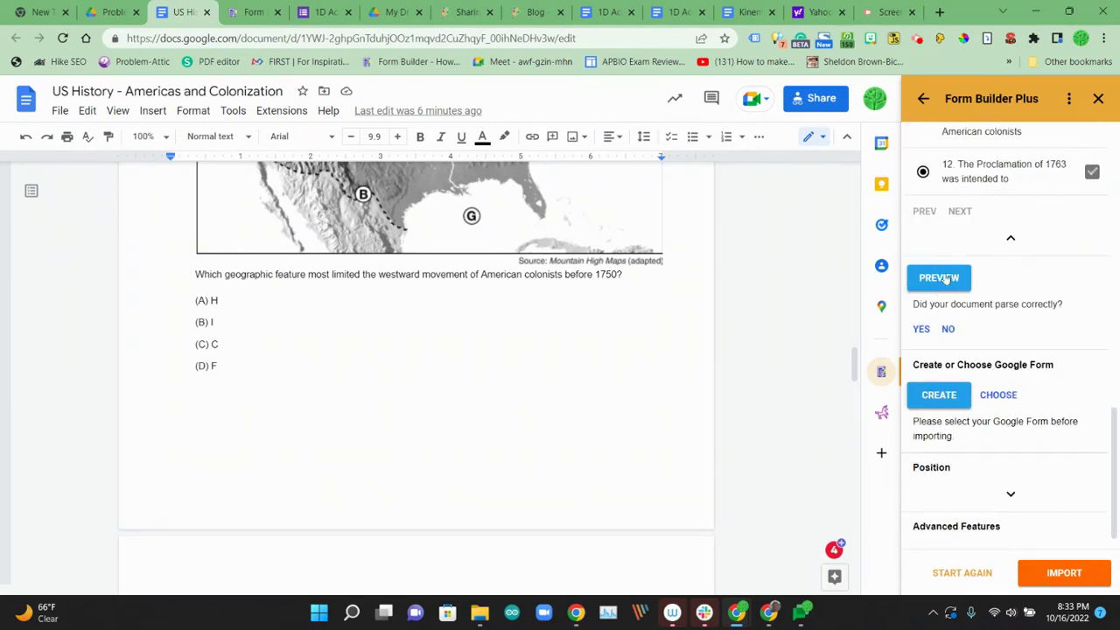
Open the visual form preview and maximize it to full screen
{"action": "left_click", "coordinate": [936, 278]}
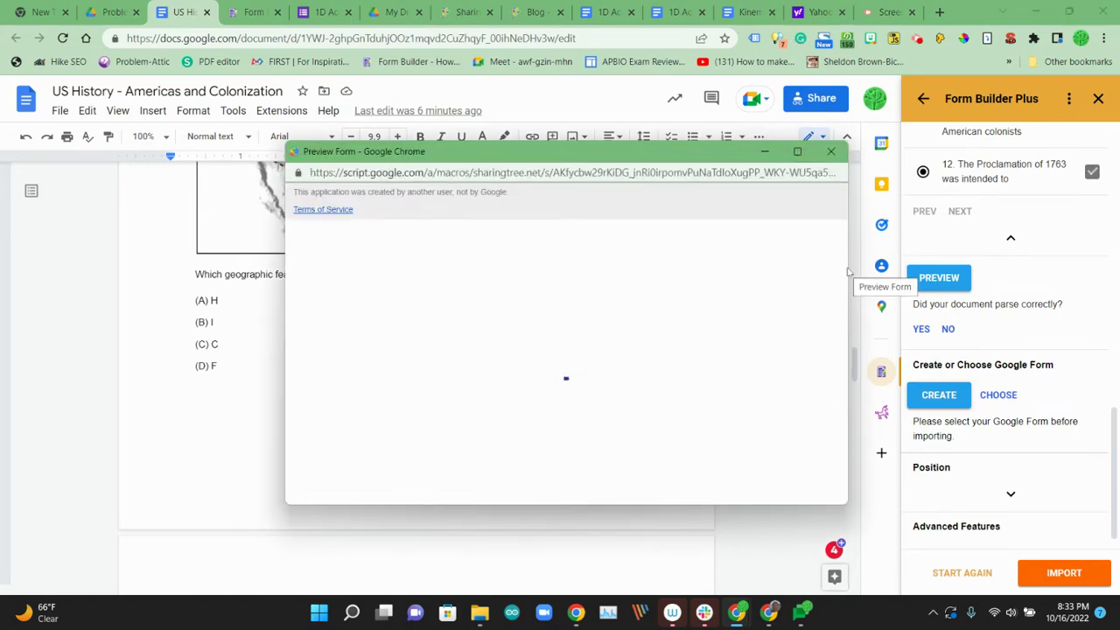
{"action": "left_click", "coordinate": [797, 151]}
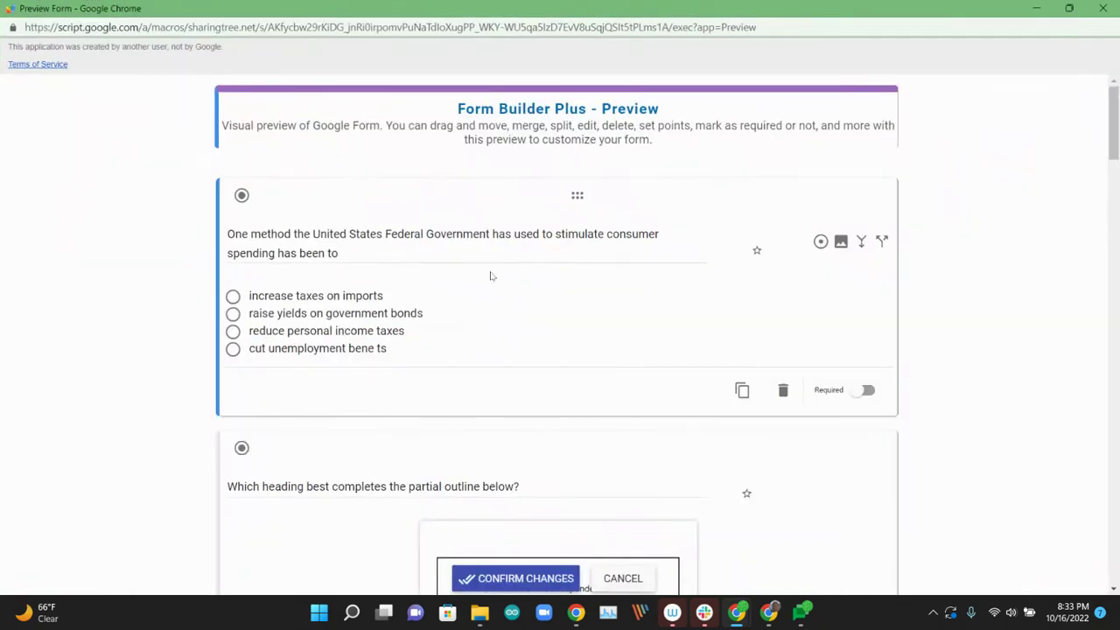
{"action": "scroll", "coordinate": [328, 302], "scroll_direction": "down", "scroll_amount": 2}
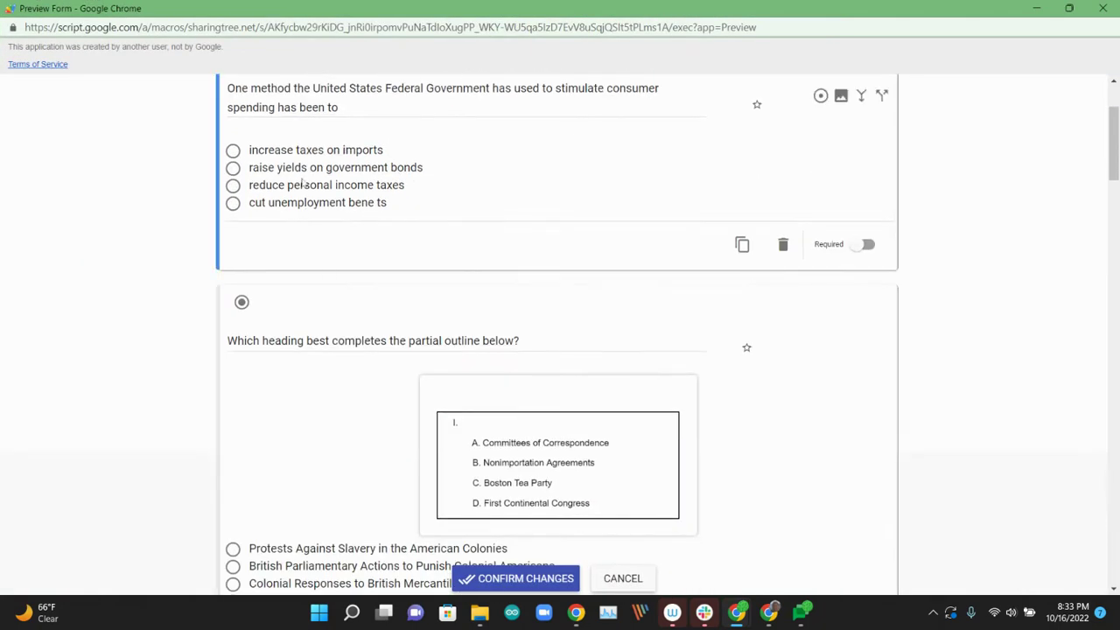
{"action": "scroll", "coordinate": [432, 228], "scroll_direction": "down", "scroll_amount": 2}
Review the question cards, selecting the partial-outline question along the way
{"action": "left_click", "coordinate": [437, 320]}
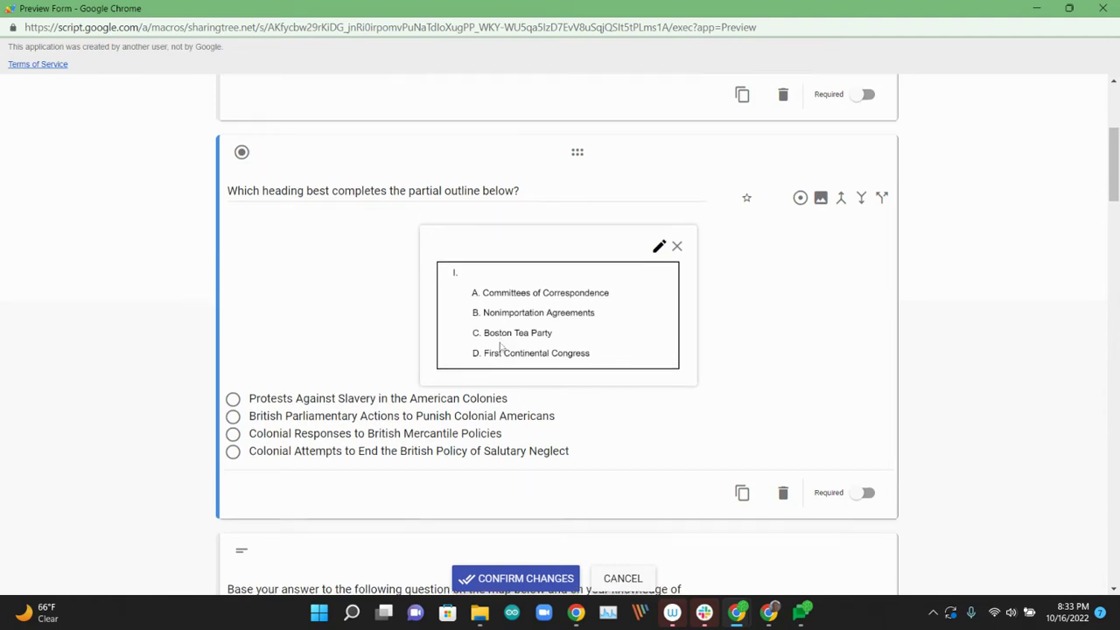
{"action": "scroll", "coordinate": [500, 339], "scroll_direction": "down", "scroll_amount": 4}
{"action": "scroll", "coordinate": [499, 341], "scroll_direction": "down", "scroll_amount": 2}
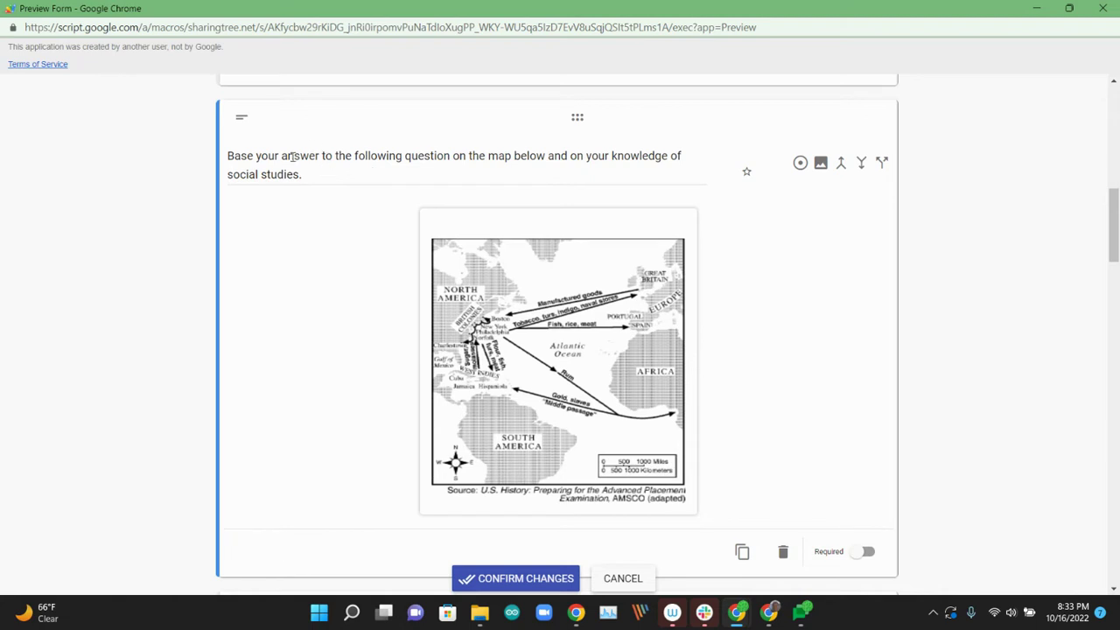
{"action": "scroll", "coordinate": [507, 343], "scroll_direction": "down", "scroll_amount": 1}
{"action": "scroll", "coordinate": [507, 343], "scroll_direction": "down", "scroll_amount": 1}
{"action": "scroll", "coordinate": [508, 343], "scroll_direction": "down", "scroll_amount": 1}
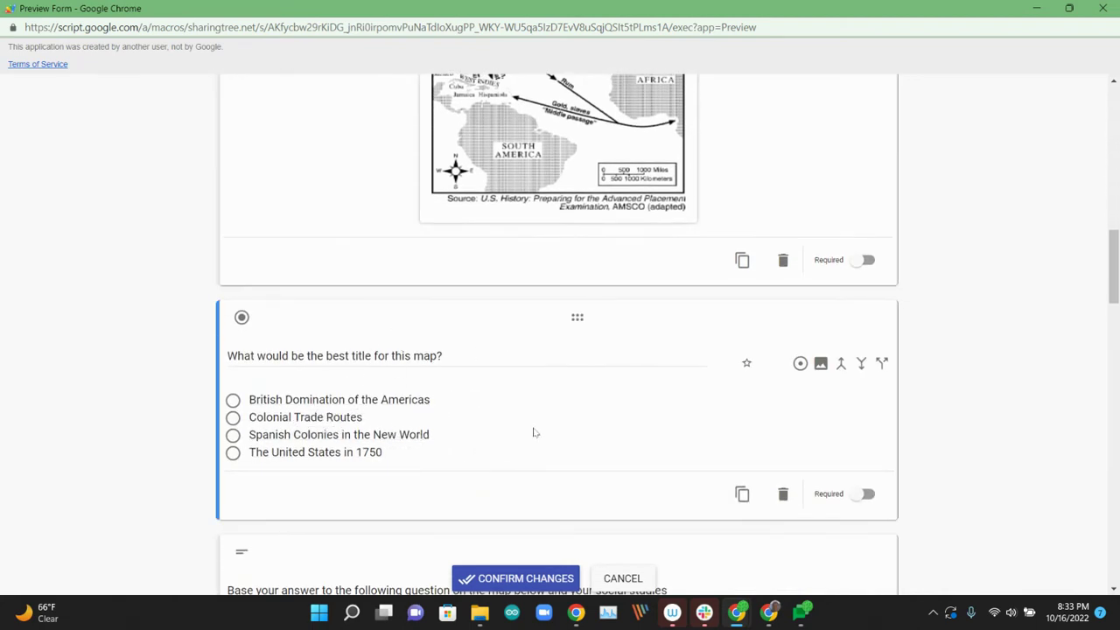
{"action": "scroll", "coordinate": [581, 91], "scroll_direction": "up", "scroll_amount": 2}
{"action": "scroll", "coordinate": [683, 476], "scroll_direction": "down", "scroll_amount": 1}
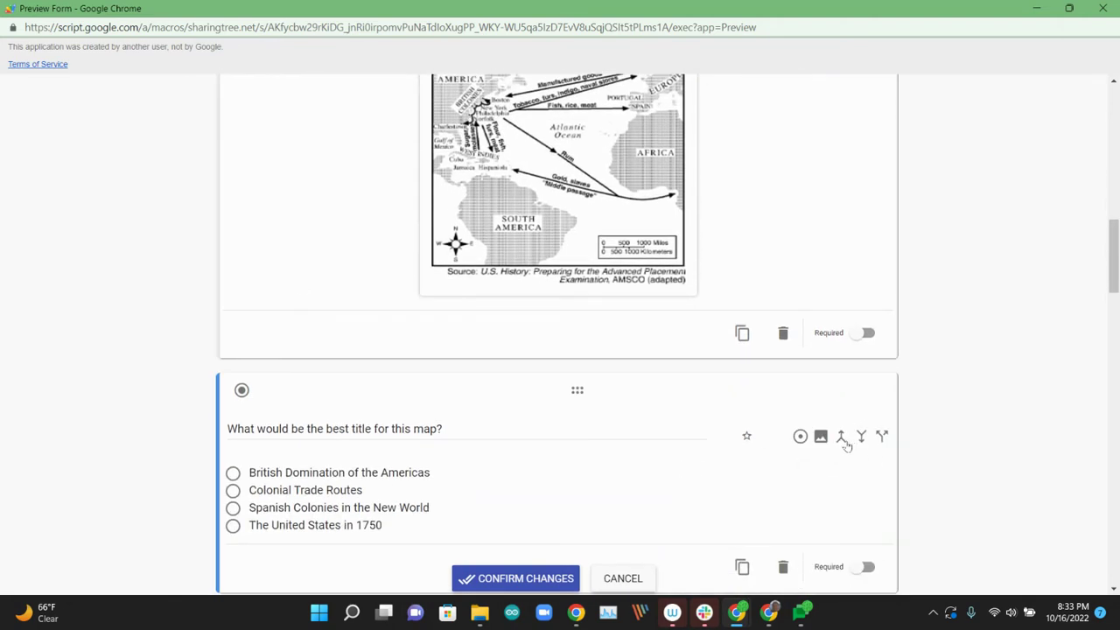
{"action": "mouse_move", "coordinate": [881, 435]}
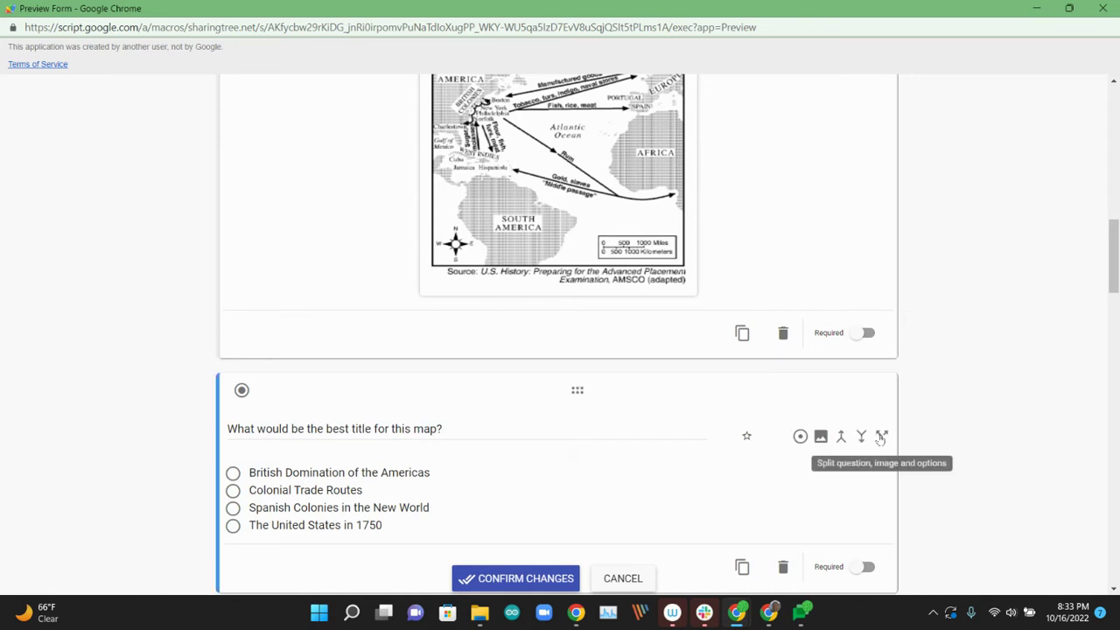
Merge the map-title question into the map prompt above it
{"action": "left_click", "coordinate": [844, 437]}
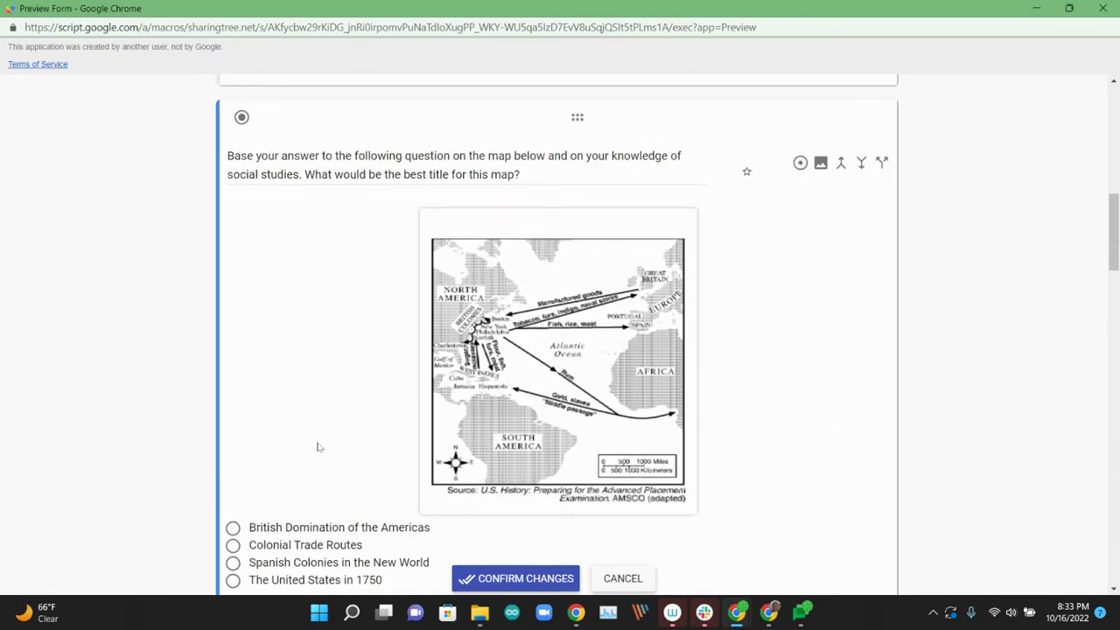
{"action": "scroll", "coordinate": [628, 328], "scroll_direction": "down", "scroll_amount": 2}
{"action": "scroll", "coordinate": [630, 329], "scroll_direction": "down", "scroll_amount": 1}
{"action": "scroll", "coordinate": [629, 328], "scroll_direction": "down", "scroll_amount": 2}
{"action": "scroll", "coordinate": [630, 327], "scroll_direction": "down", "scroll_amount": 3}
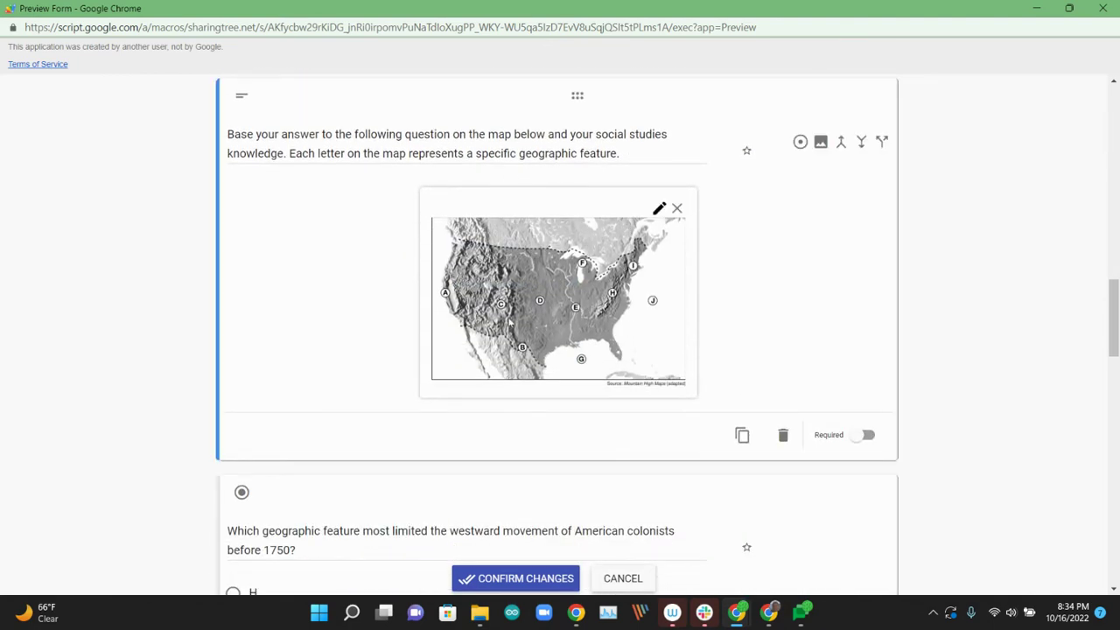
{"action": "scroll", "coordinate": [516, 331], "scroll_direction": "down", "scroll_amount": 2}
{"action": "scroll", "coordinate": [464, 399], "scroll_direction": "up", "scroll_amount": 2}
{"action": "scroll", "coordinate": [656, 210], "scroll_direction": "down", "scroll_amount": 1}
{"action": "scroll", "coordinate": [816, 281], "scroll_direction": "up", "scroll_amount": 1}
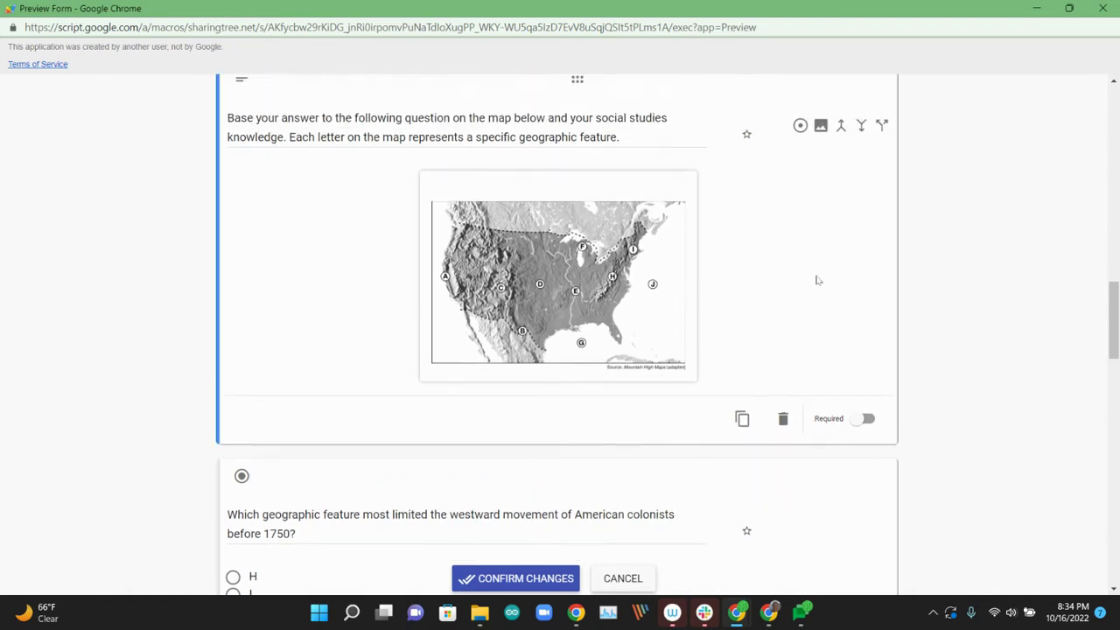
Merge the westward-movement question into the map prompt
{"action": "left_click", "coordinate": [861, 144]}
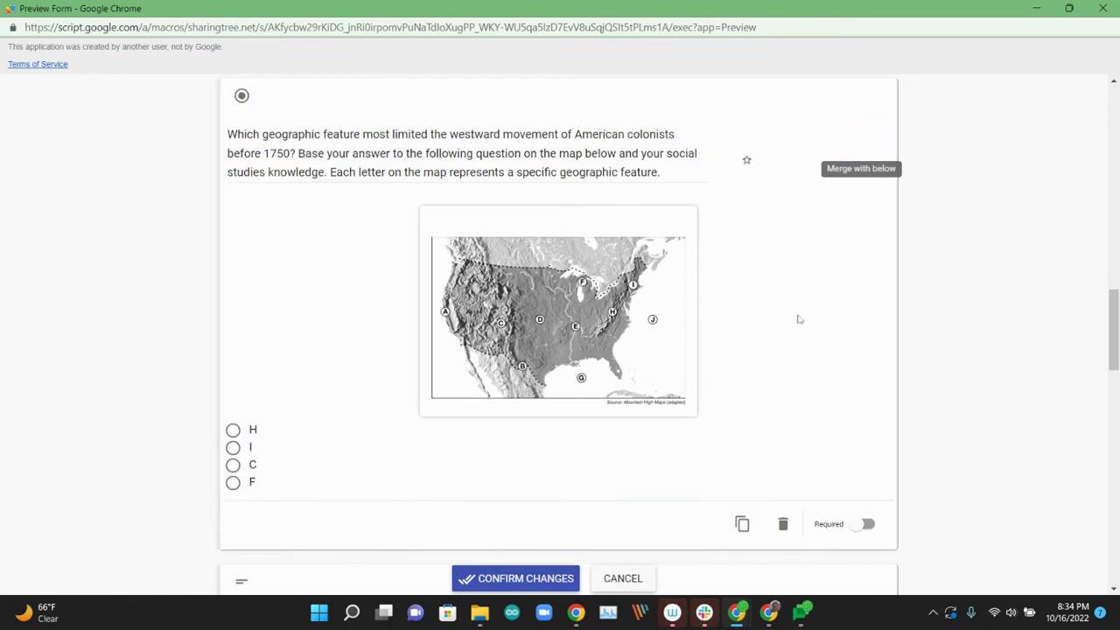
{"action": "scroll", "coordinate": [774, 355], "scroll_direction": "down", "scroll_amount": 4}
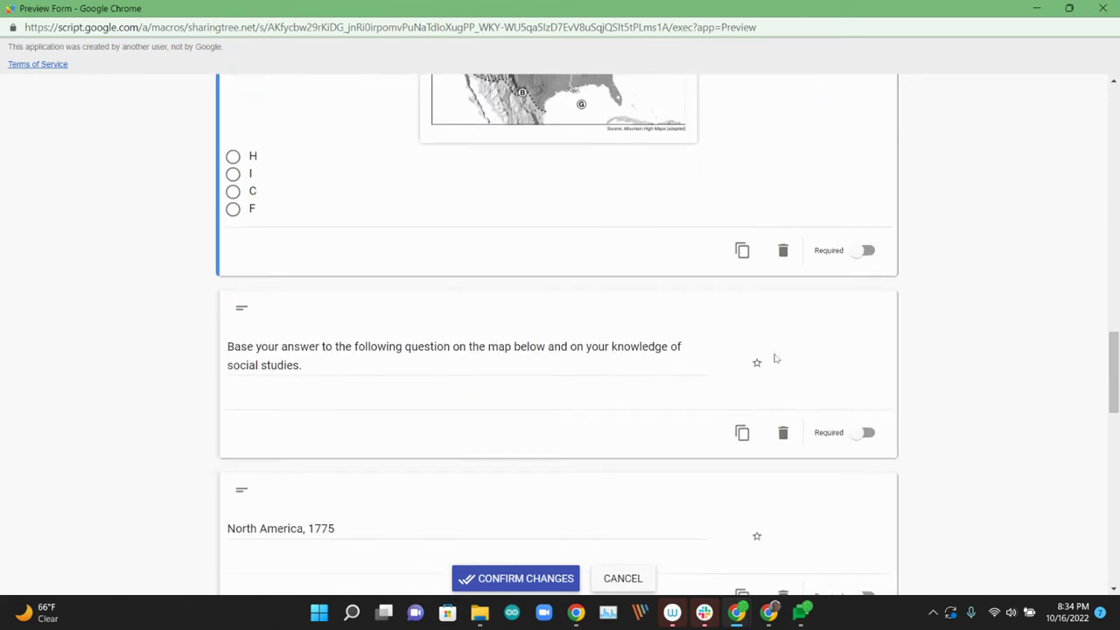
{"action": "scroll", "coordinate": [775, 355], "scroll_direction": "down", "scroll_amount": 2}
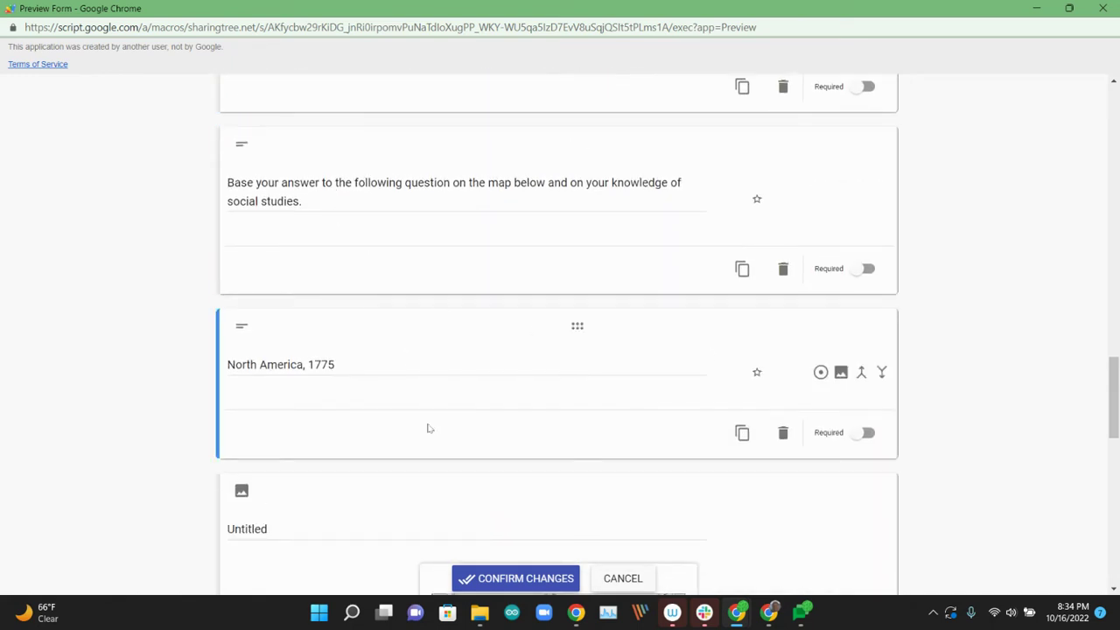
{"action": "scroll", "coordinate": [478, 428], "scroll_direction": "down", "scroll_amount": 2}
{"action": "scroll", "coordinate": [479, 431], "scroll_direction": "up", "scroll_amount": 2}
{"action": "scroll", "coordinate": [439, 491], "scroll_direction": "down", "scroll_amount": 1}
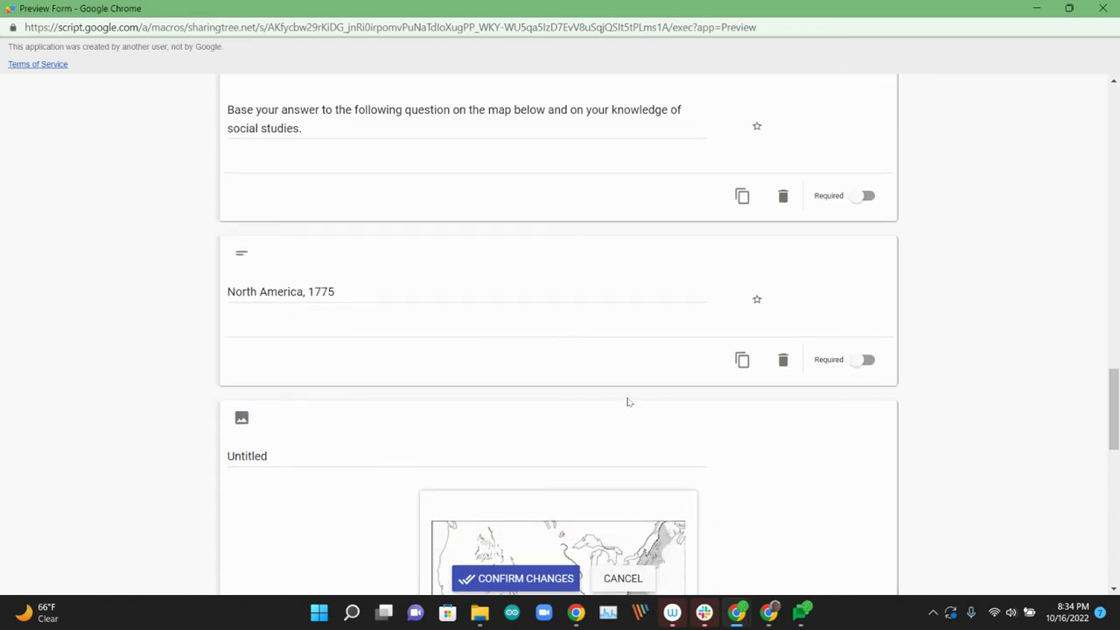
{"action": "scroll", "coordinate": [530, 420], "scroll_direction": "down", "scroll_amount": 2}
{"action": "scroll", "coordinate": [548, 375], "scroll_direction": "up", "scroll_amount": 3}
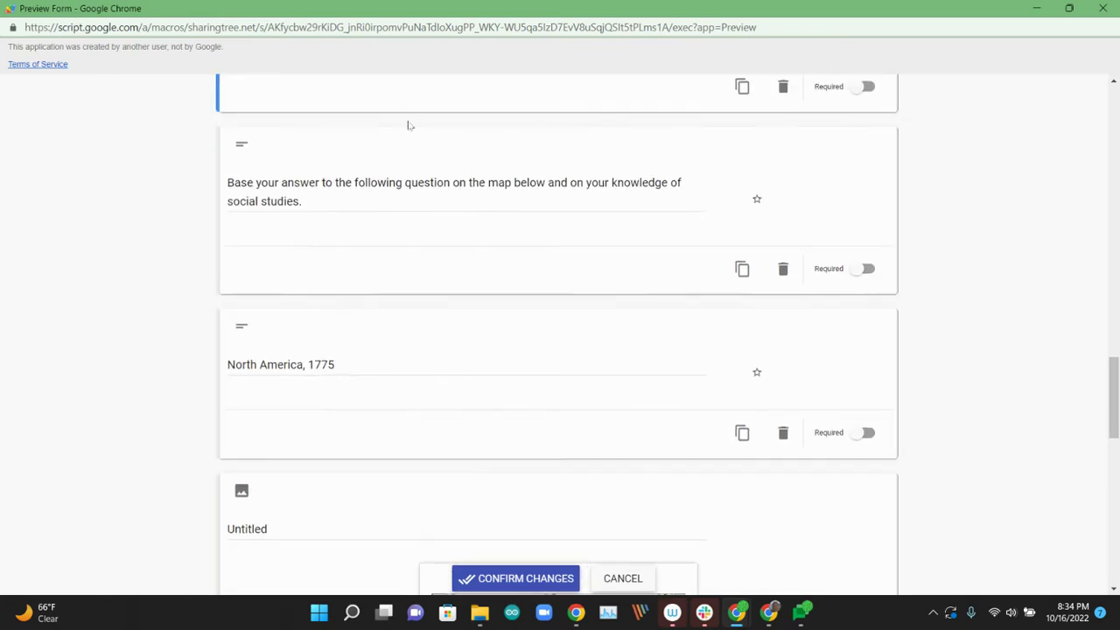
{"action": "scroll", "coordinate": [425, 306], "scroll_direction": "down", "scroll_amount": 2}
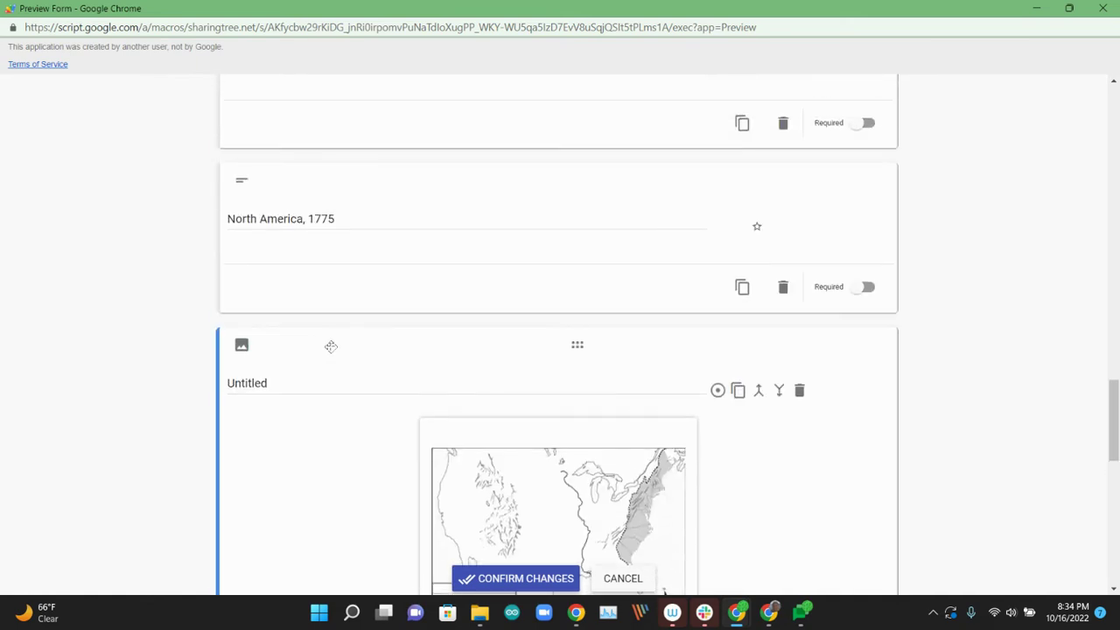
Replace the map card's Untitled caption with 'North America, 1775' and delete the duplicate text card
{"action": "left_click_drag", "start_coordinate": [348, 225], "coordinate": [170, 218]}
{"action": "key", "text": "ctrl+c"}
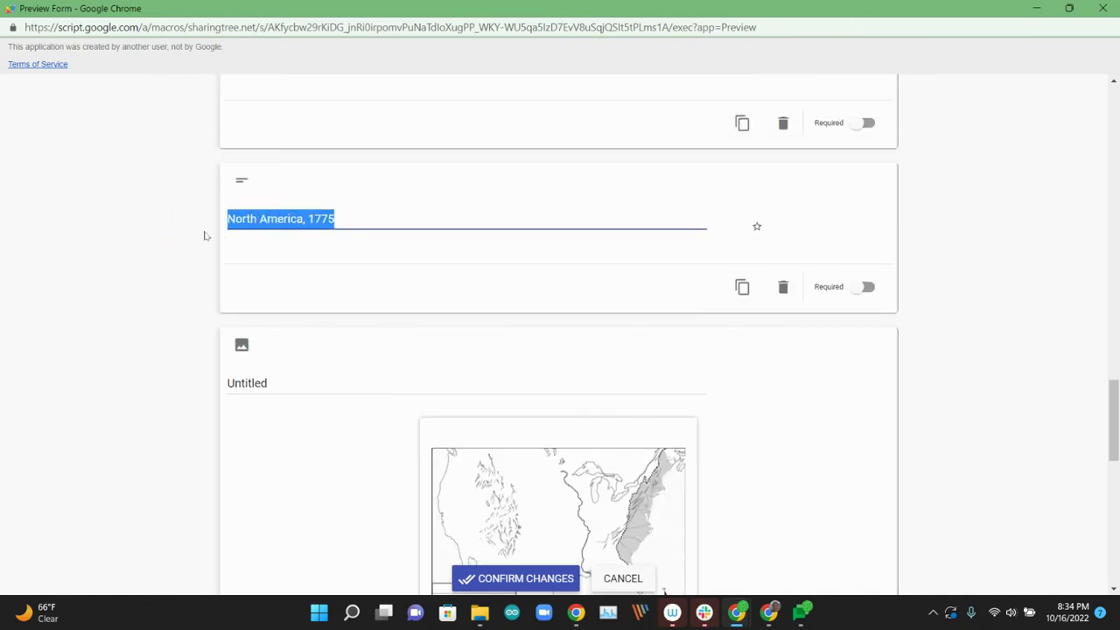
{"action": "left_click", "coordinate": [283, 382]}
{"action": "left_click_drag", "start_coordinate": [283, 382], "coordinate": [205, 382]}
{"action": "key", "text": "ctrl+v"}
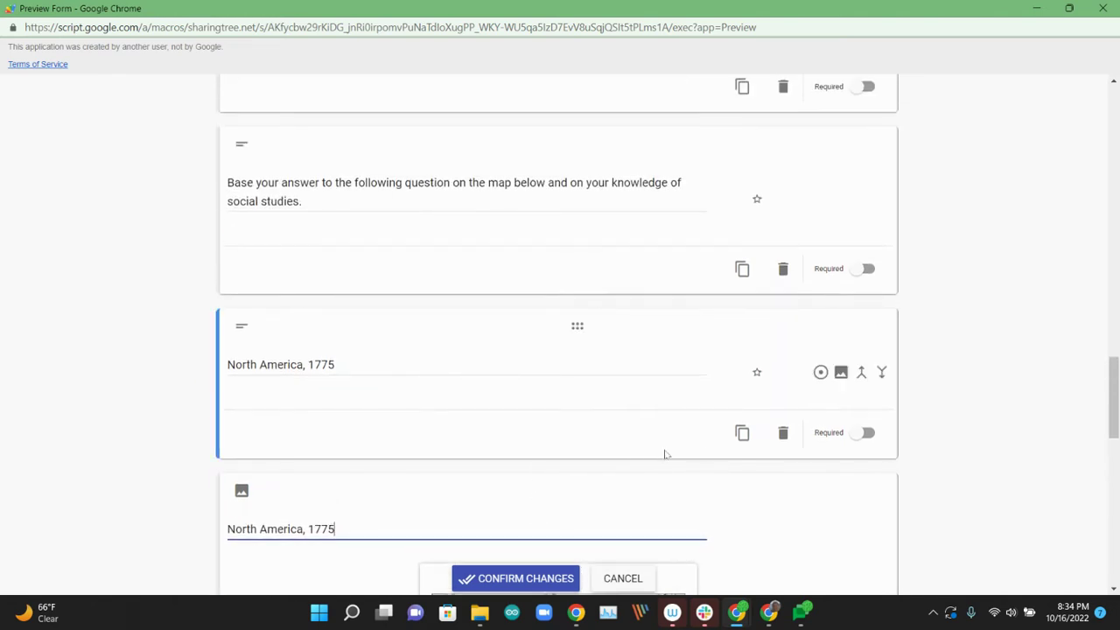
{"action": "left_click", "coordinate": [784, 433]}
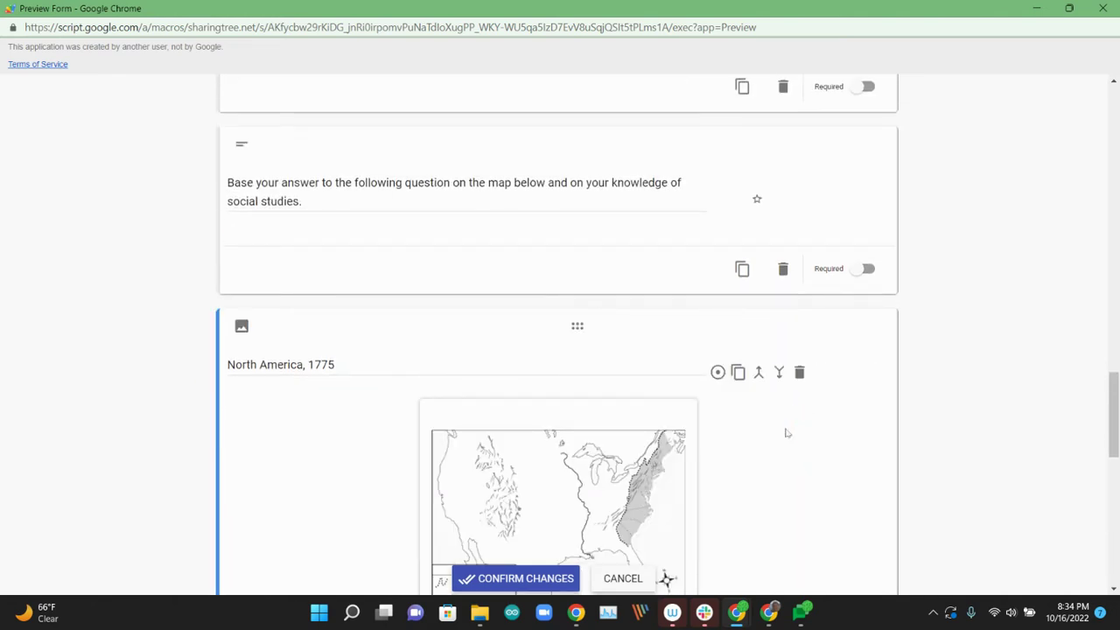
Merge the map card into the passage, editing it to 'The image is a map of North America, 1775'
{"action": "left_click", "coordinate": [759, 374]}
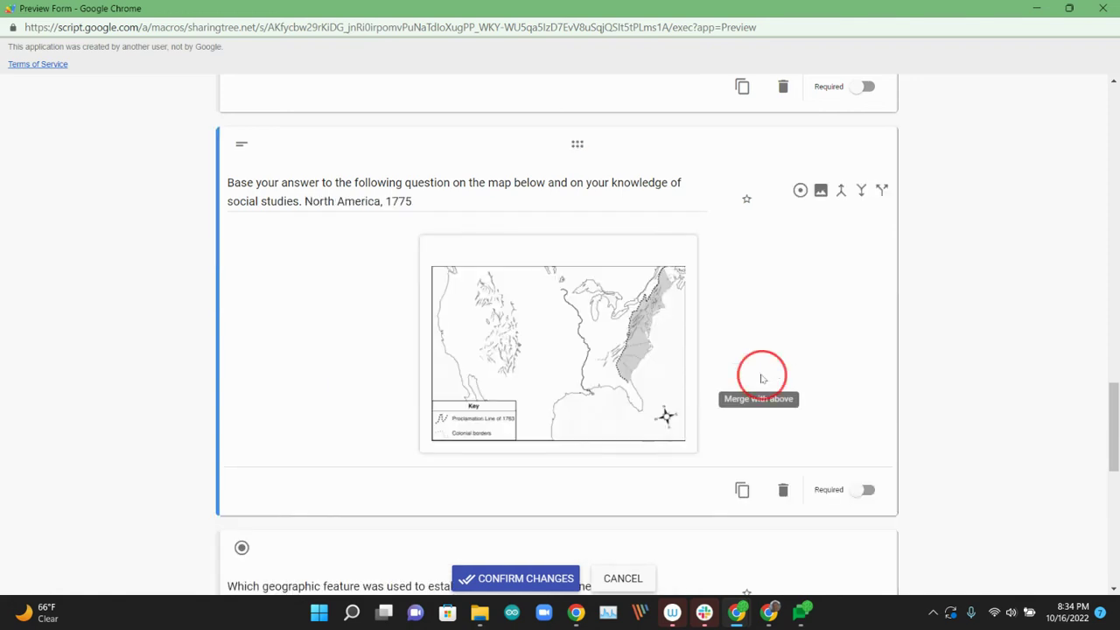
{"action": "left_click", "coordinate": [305, 201]}
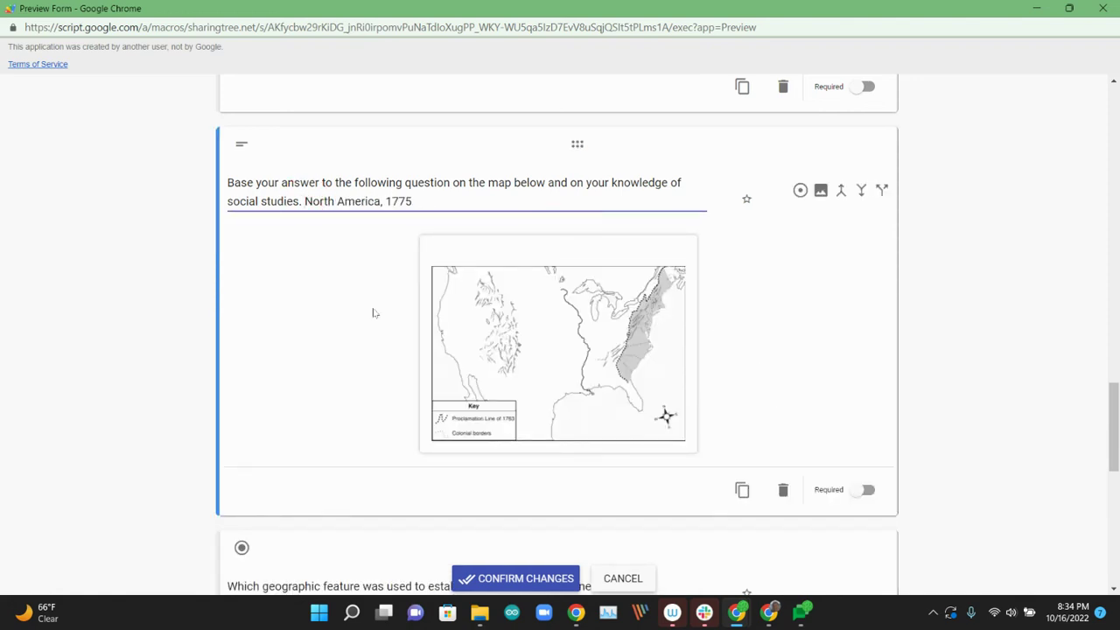
{"action": "type", "text": "This"}
{"action": "key", "text": "BackSpace"}
{"action": "key", "text": "BackSpace"}
{"action": "key", "text": "BackSpace"}
{"action": "type", "text": "e image is a map of"}
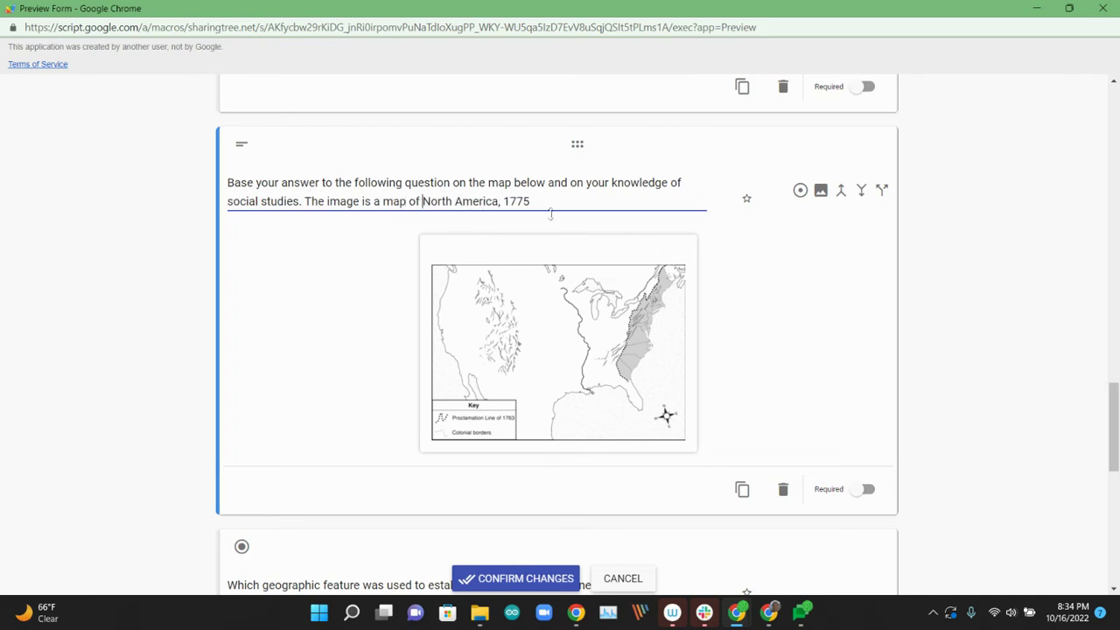
{"action": "left_click", "coordinate": [551, 201]}
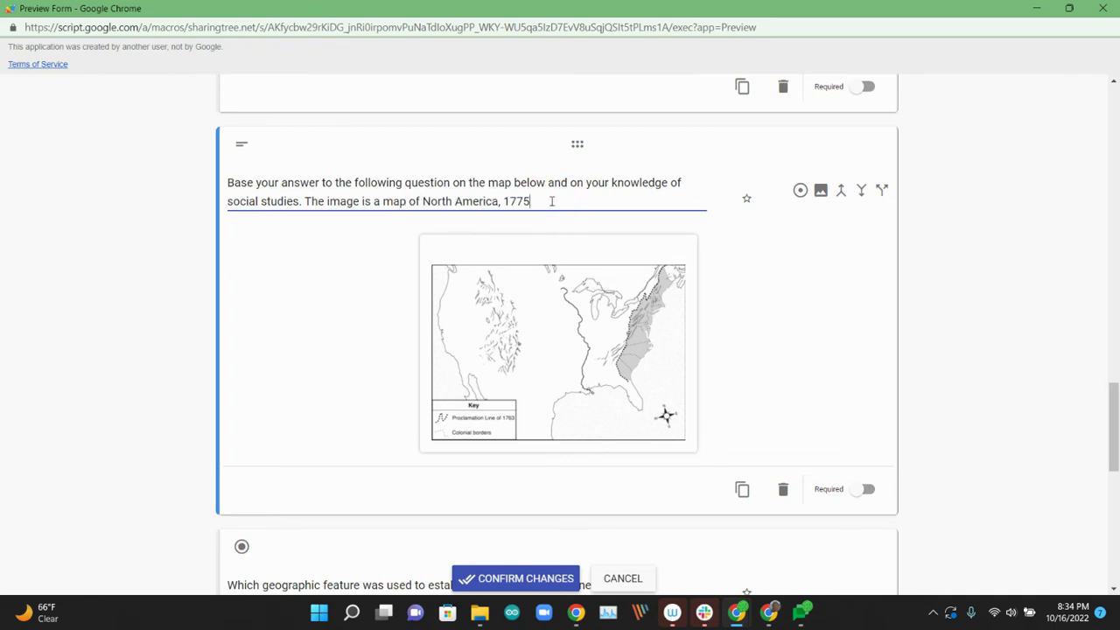
Merge the Proclamation Line question into the map card
{"action": "scroll", "coordinate": [658, 329], "scroll_direction": "down", "scroll_amount": 3}
{"action": "left_click", "coordinate": [659, 329]}
{"action": "scroll", "coordinate": [349, 433], "scroll_direction": "up", "scroll_amount": 2}
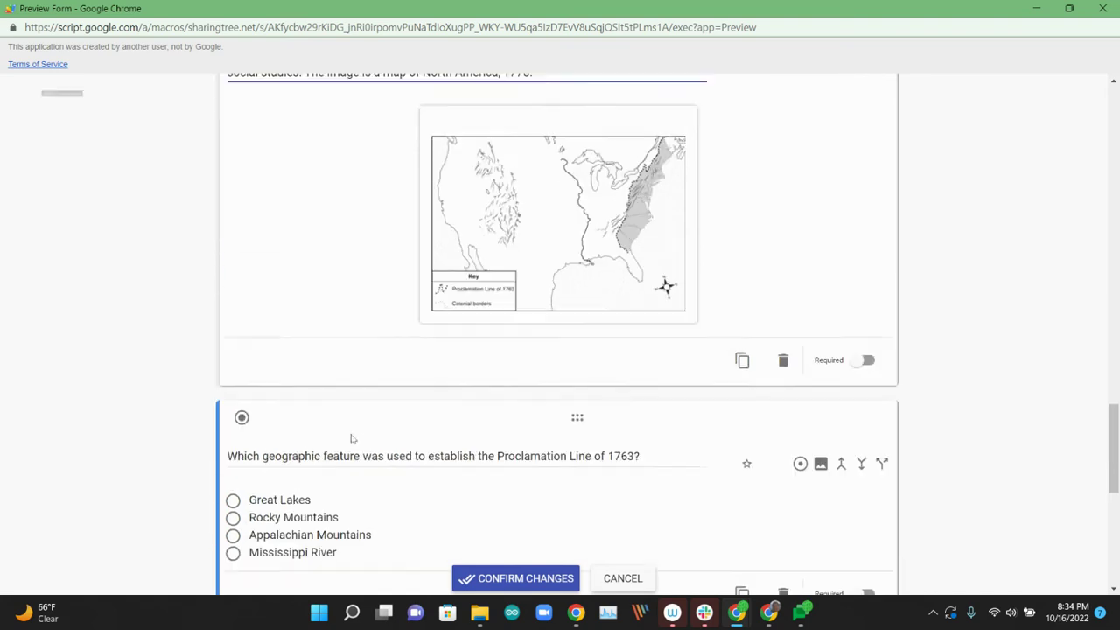
{"action": "left_click", "coordinate": [506, 257]}
{"action": "scroll", "coordinate": [546, 363], "scroll_direction": "down", "scroll_amount": 2}
{"action": "left_click", "coordinate": [705, 382]}
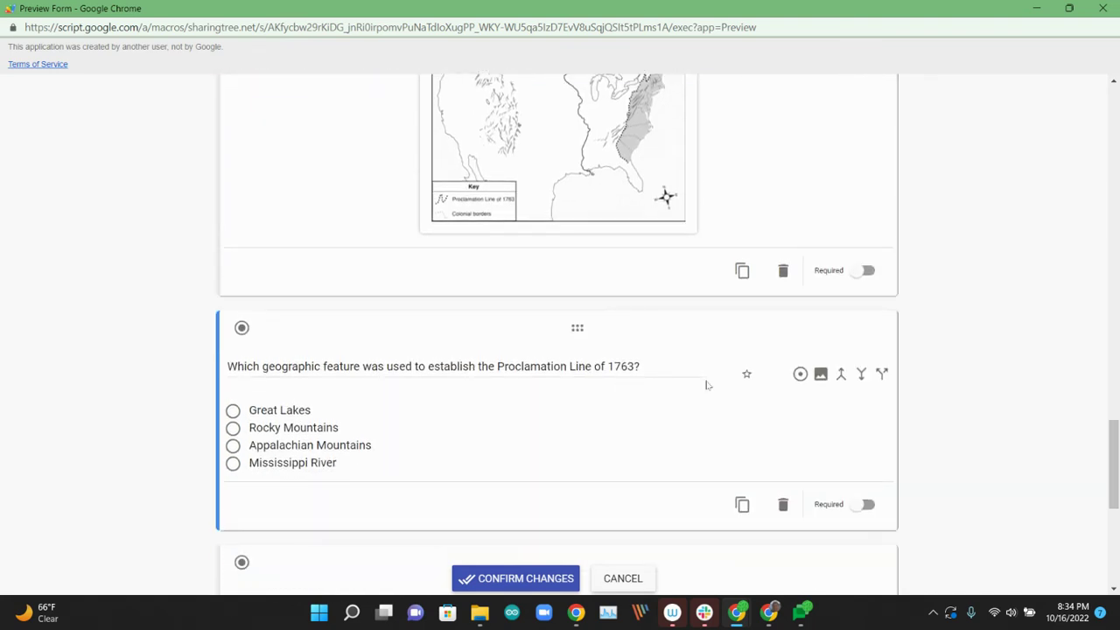
{"action": "left_click", "coordinate": [840, 374]}
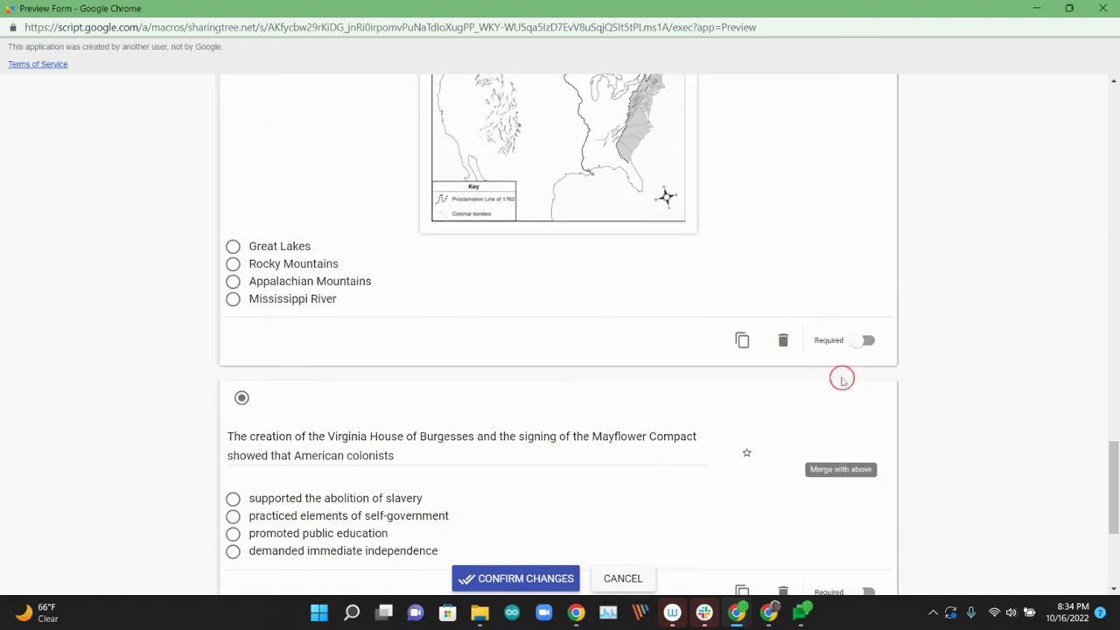
Review the remaining cards and confirm changes, leaving 7 questions ready to import
{"action": "scroll", "coordinate": [790, 392], "scroll_direction": "up", "scroll_amount": 2}
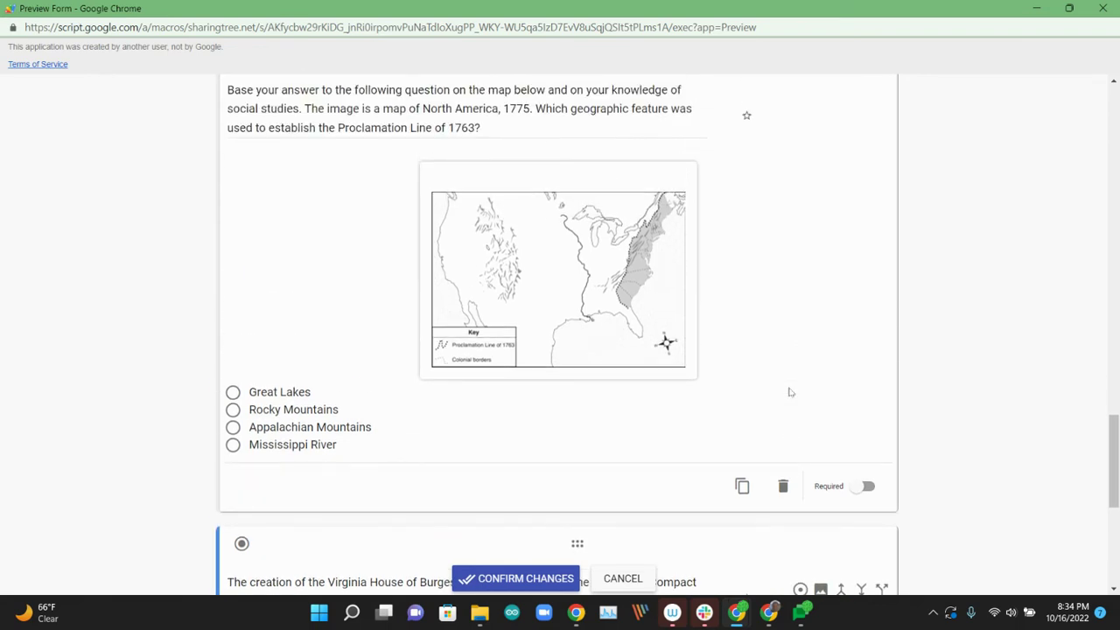
{"action": "scroll", "coordinate": [790, 391], "scroll_direction": "down", "scroll_amount": 4}
{"action": "scroll", "coordinate": [790, 392], "scroll_direction": "down", "scroll_amount": 2}
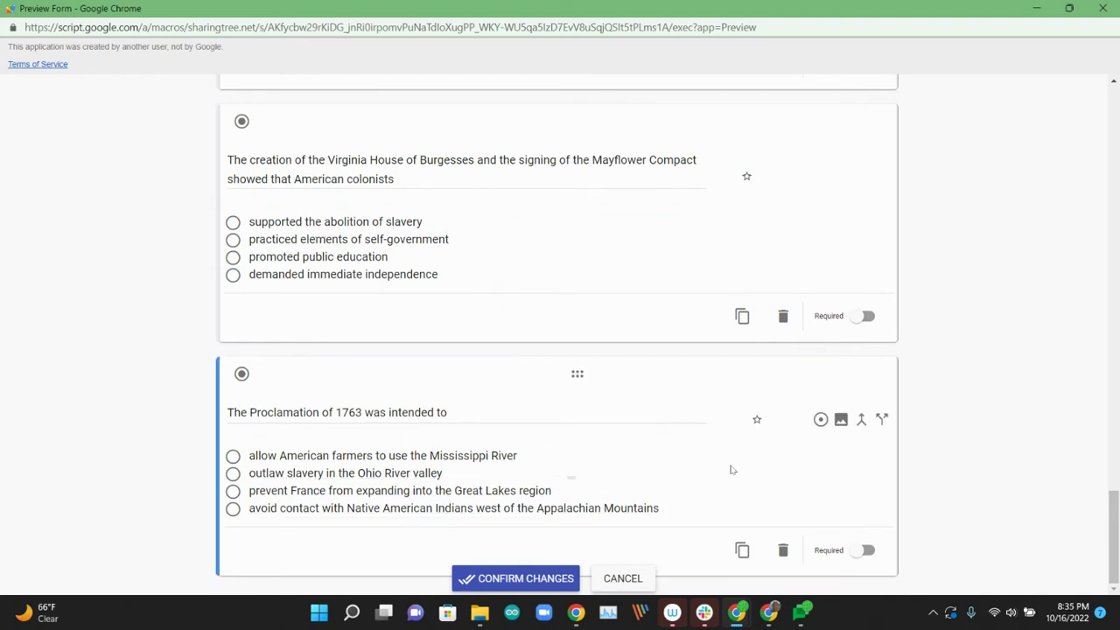
{"action": "mouse_move", "coordinate": [1109, 531]}
{"action": "left_mouse_down"}
{"action": "mouse_move", "coordinate": [1064, 123]}
{"action": "mouse_move", "coordinate": [1068, 569]}
{"action": "left_mouse_up"}
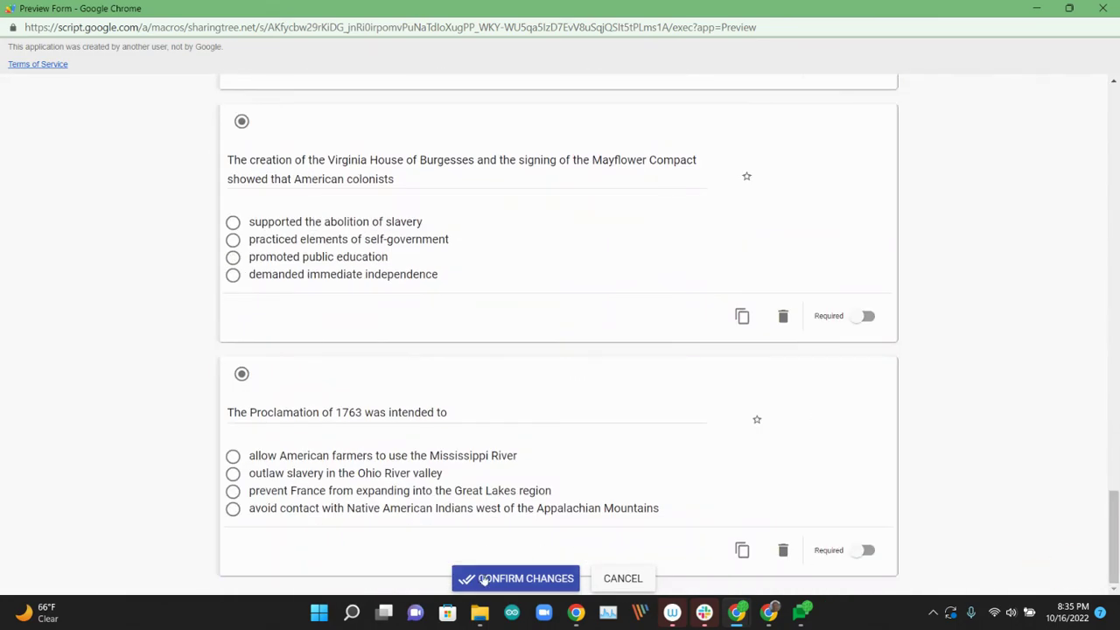
{"action": "left_click", "coordinate": [484, 578]}
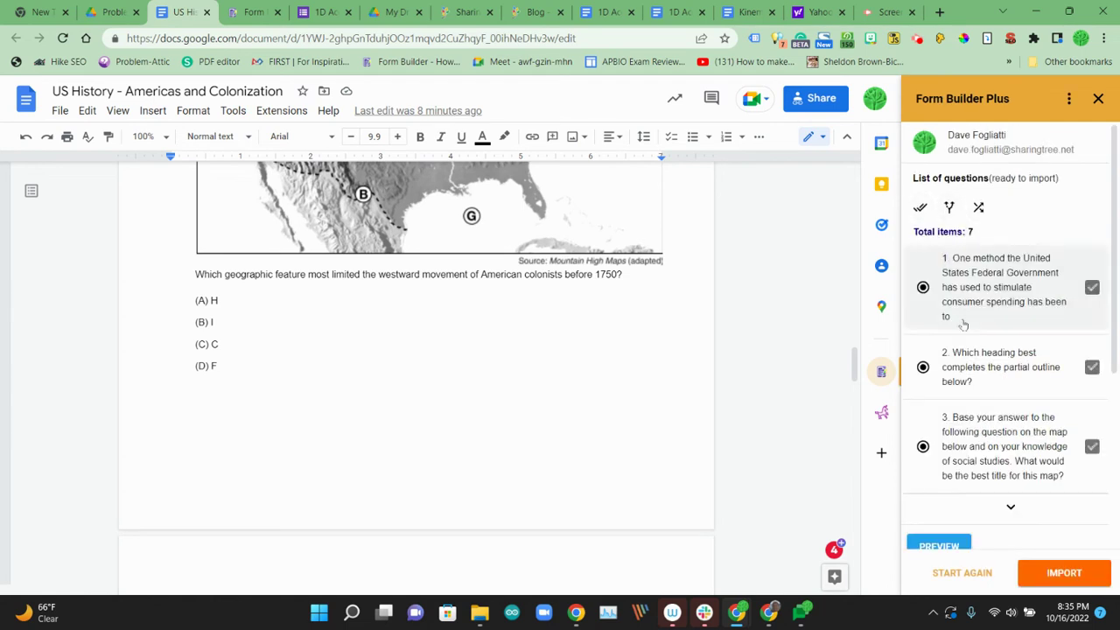
Create the 'US History - Americas and Colonization' form and import the 7 questions
{"action": "scroll", "coordinate": [971, 367], "scroll_direction": "down", "scroll_amount": 1}
{"action": "scroll", "coordinate": [973, 374], "scroll_direction": "down", "scroll_amount": 2}
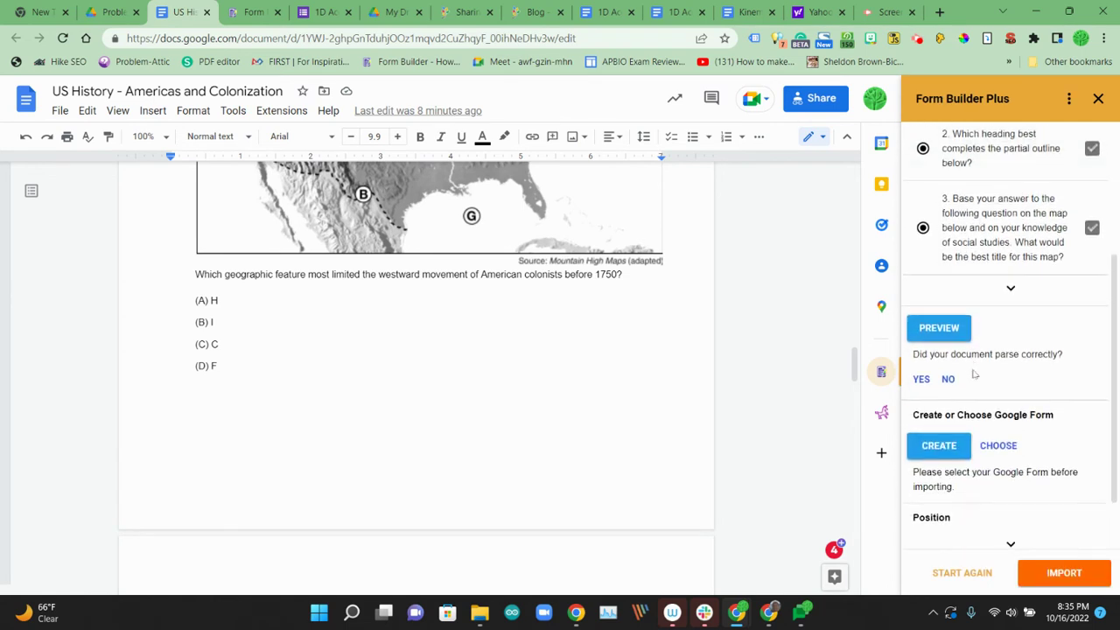
{"action": "left_click", "coordinate": [945, 446]}
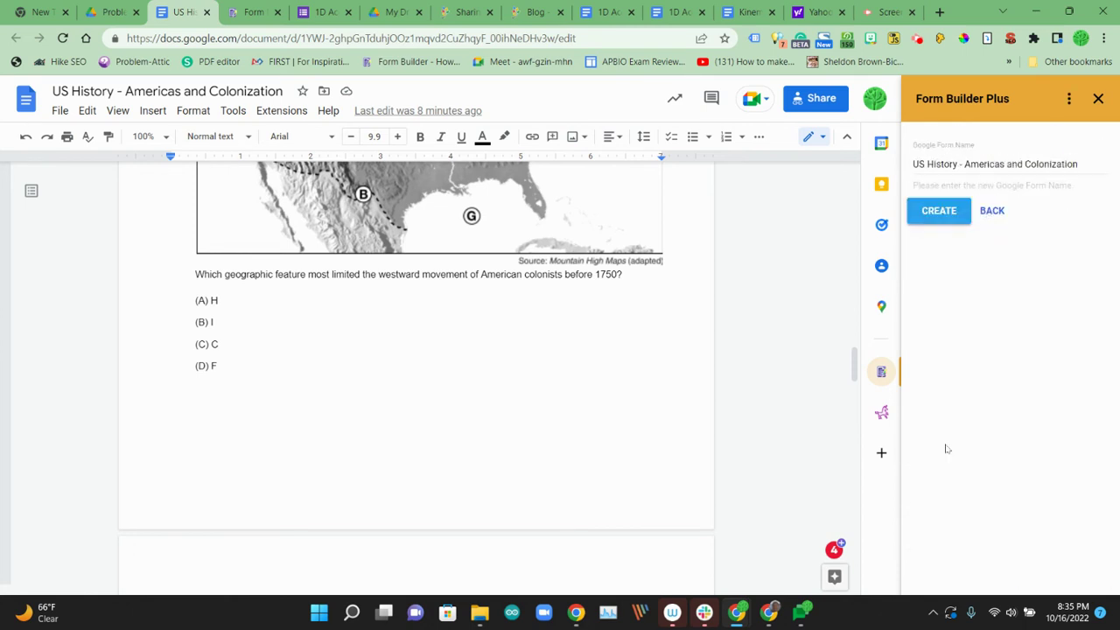
{"action": "left_click", "coordinate": [941, 207]}
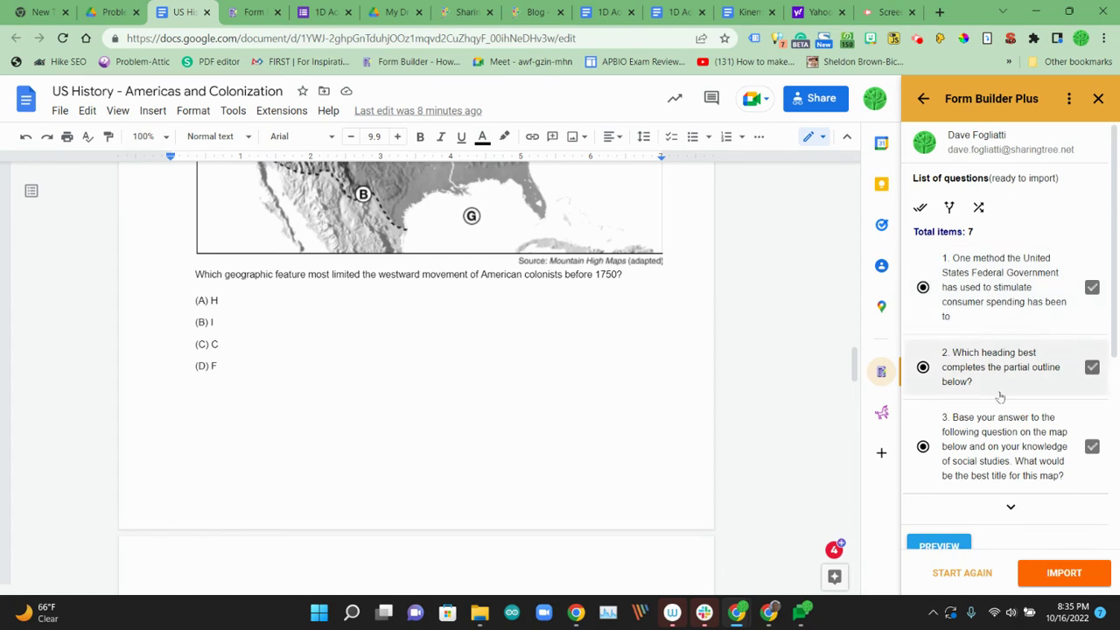
{"action": "scroll", "coordinate": [999, 415], "scroll_direction": "down", "scroll_amount": 3}
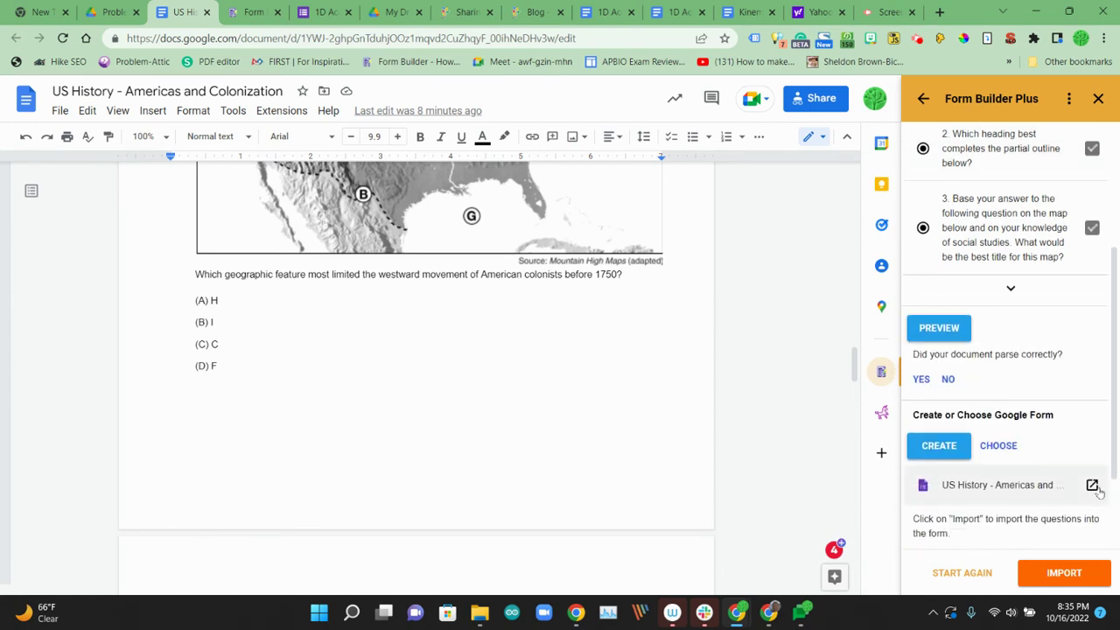
{"action": "left_click", "coordinate": [1060, 573]}
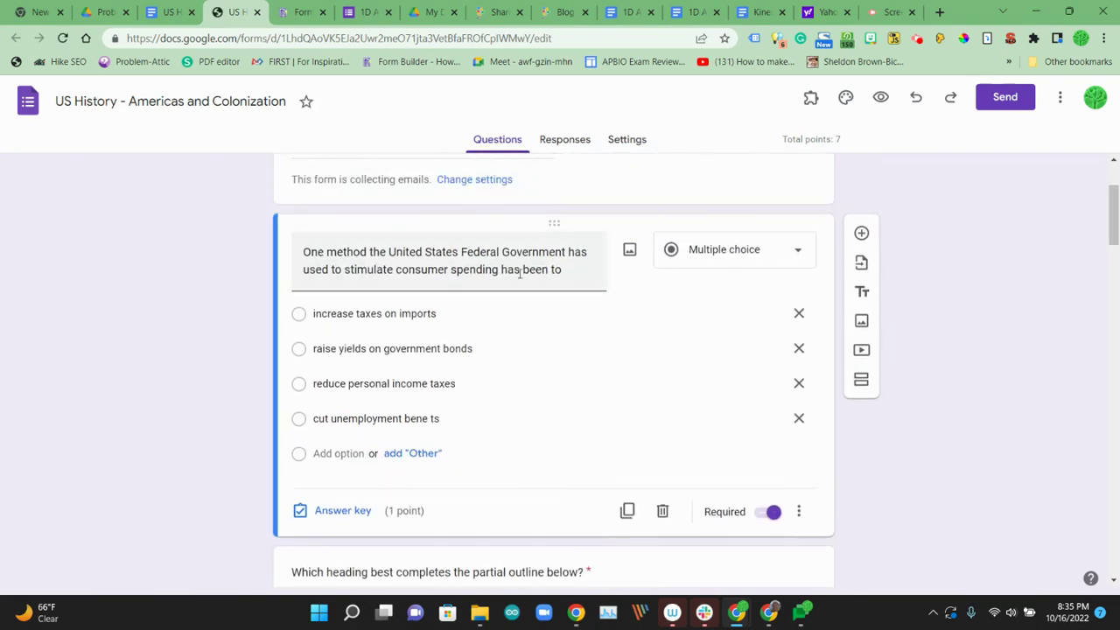
Scroll through the seven imported questions and open the Proclamation of 1763 question
{"action": "scroll", "coordinate": [518, 277], "scroll_direction": "down", "scroll_amount": 1}
{"action": "scroll", "coordinate": [519, 278], "scroll_direction": "down", "scroll_amount": 3}
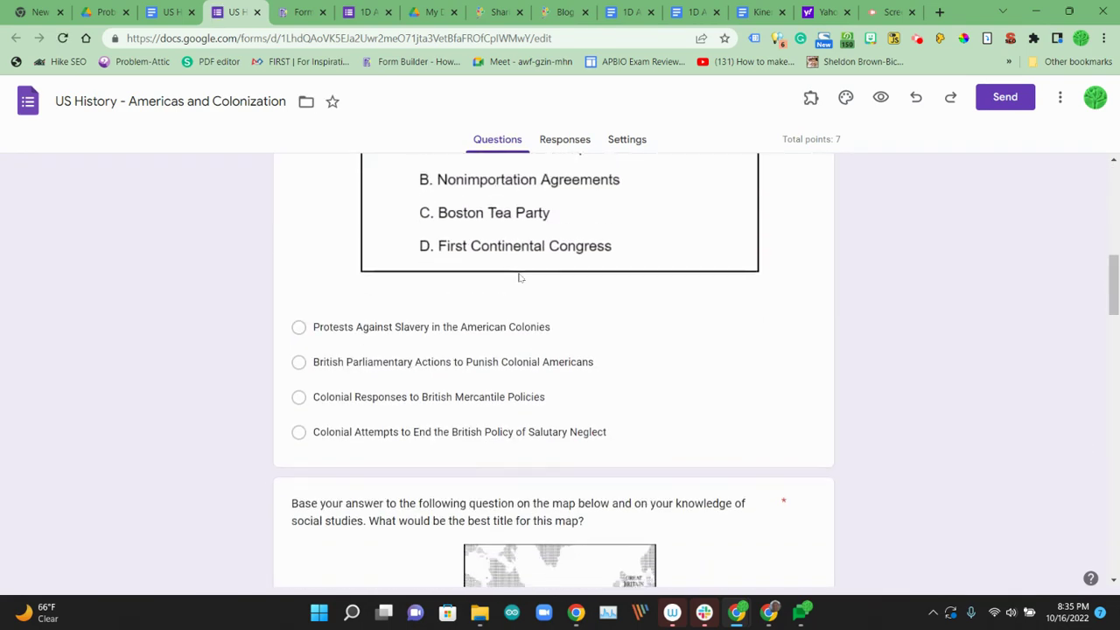
{"action": "scroll", "coordinate": [518, 277], "scroll_direction": "down", "scroll_amount": 3}
{"action": "scroll", "coordinate": [519, 277], "scroll_direction": "down", "scroll_amount": 1}
{"action": "scroll", "coordinate": [518, 277], "scroll_direction": "down", "scroll_amount": 2}
{"action": "scroll", "coordinate": [519, 278], "scroll_direction": "down", "scroll_amount": 1}
{"action": "scroll", "coordinate": [518, 277], "scroll_direction": "down", "scroll_amount": 2}
{"action": "scroll", "coordinate": [518, 277], "scroll_direction": "down", "scroll_amount": 1}
{"action": "scroll", "coordinate": [518, 277], "scroll_direction": "down", "scroll_amount": 2}
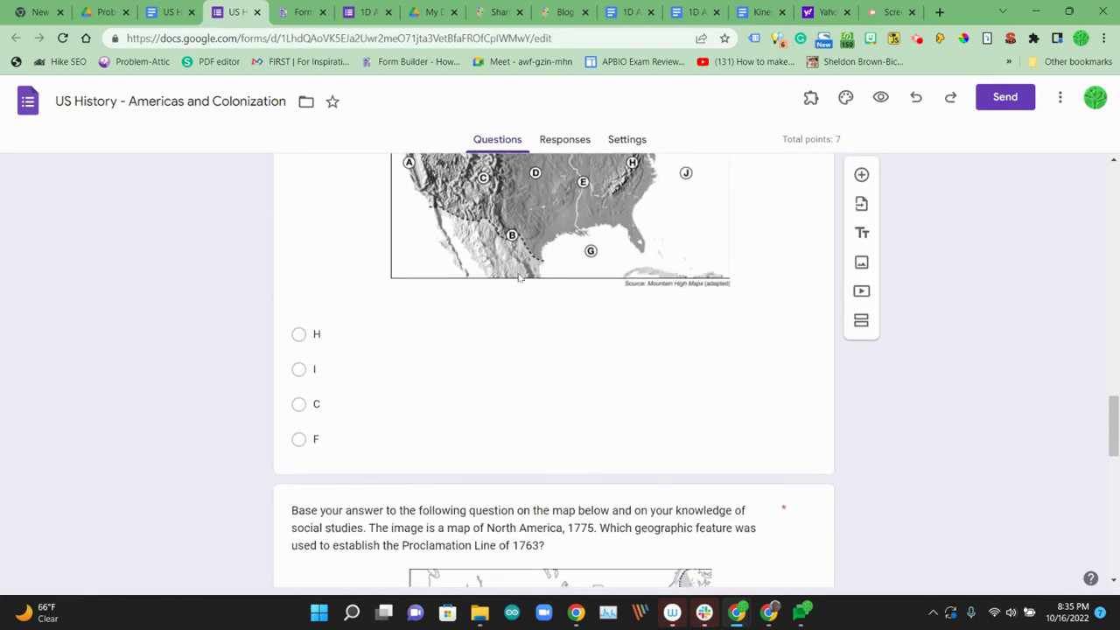
{"action": "scroll", "coordinate": [519, 277], "scroll_direction": "down", "scroll_amount": 2}
{"action": "scroll", "coordinate": [518, 277], "scroll_direction": "down", "scroll_amount": 3}
{"action": "scroll", "coordinate": [519, 277], "scroll_direction": "down", "scroll_amount": 2}
{"action": "scroll", "coordinate": [518, 277], "scroll_direction": "down", "scroll_amount": 2}
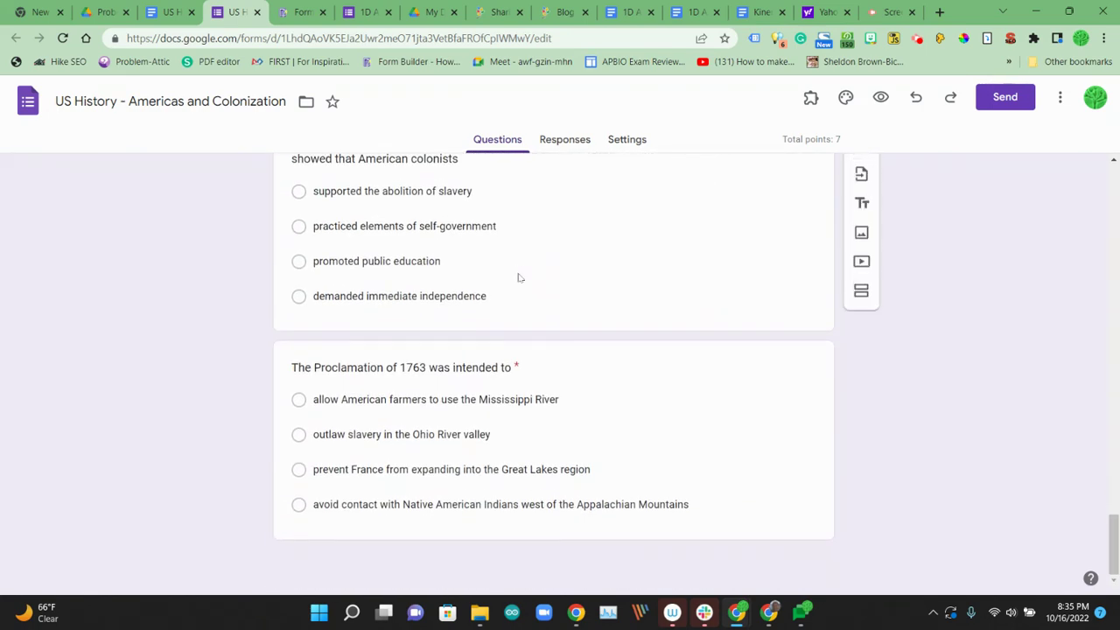
{"action": "left_click", "coordinate": [631, 398]}
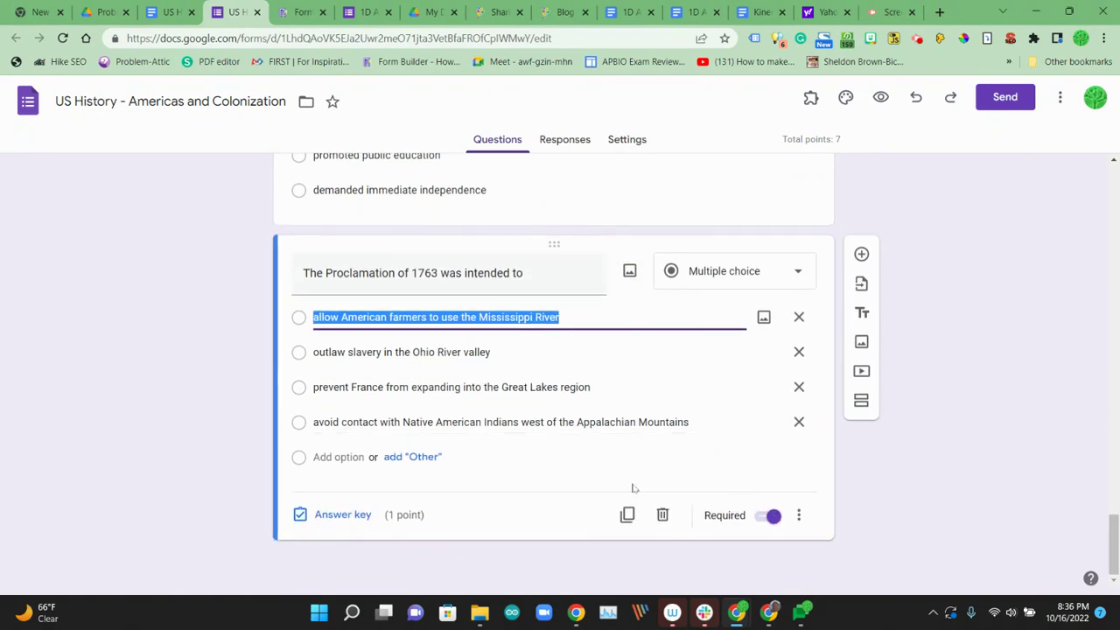
Return to the Google Docs source and take Form Builder Plus back to its question list
{"action": "left_click", "coordinate": [166, 12]}
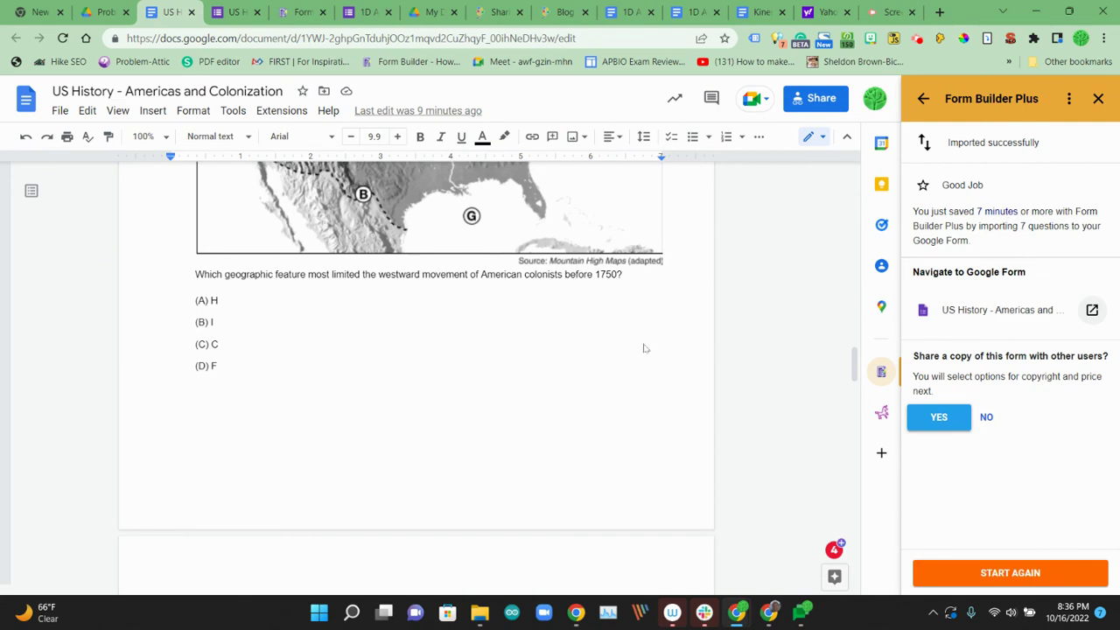
{"action": "scroll", "coordinate": [625, 339], "scroll_direction": "up", "scroll_amount": 3}
{"action": "scroll", "coordinate": [621, 338], "scroll_direction": "up", "scroll_amount": 4}
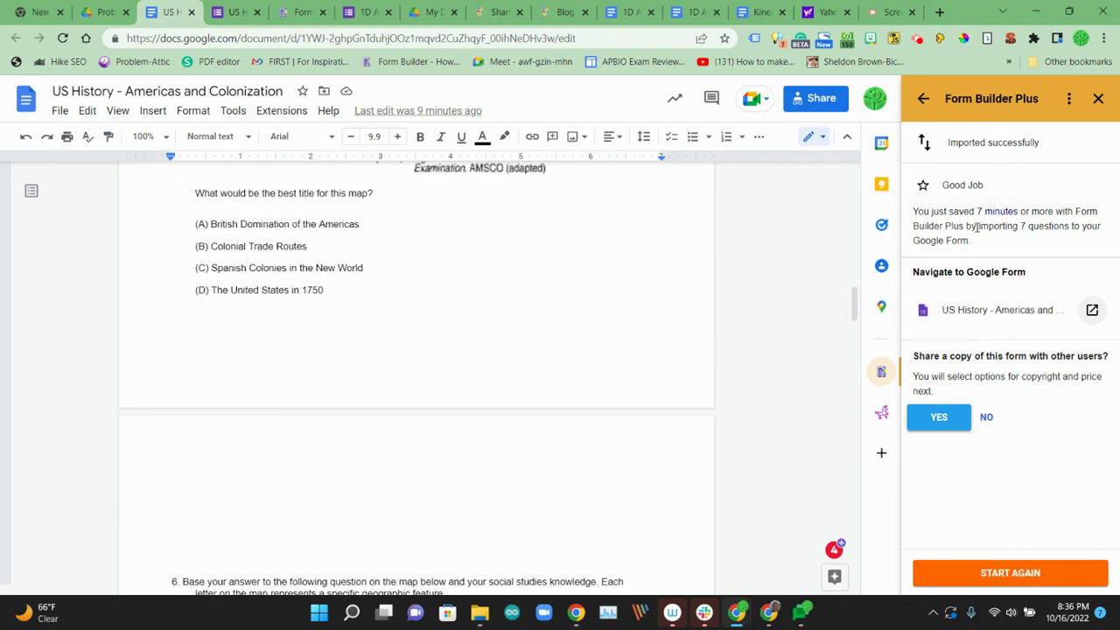
{"action": "left_click", "coordinate": [916, 99]}
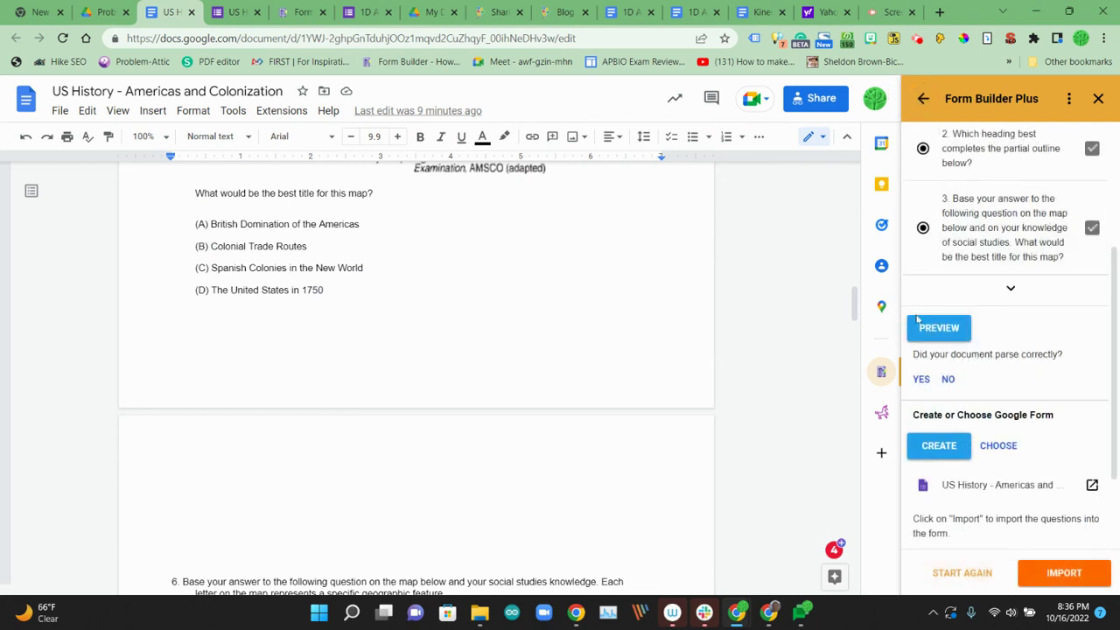
{"action": "scroll", "coordinate": [920, 327], "scroll_direction": "up", "scroll_amount": 3}
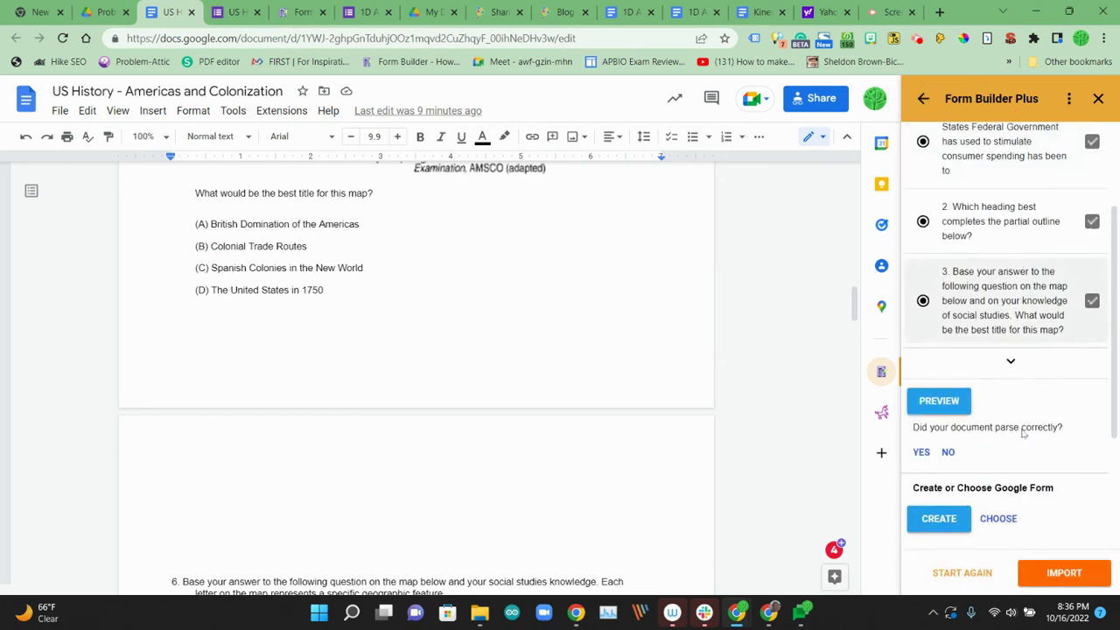